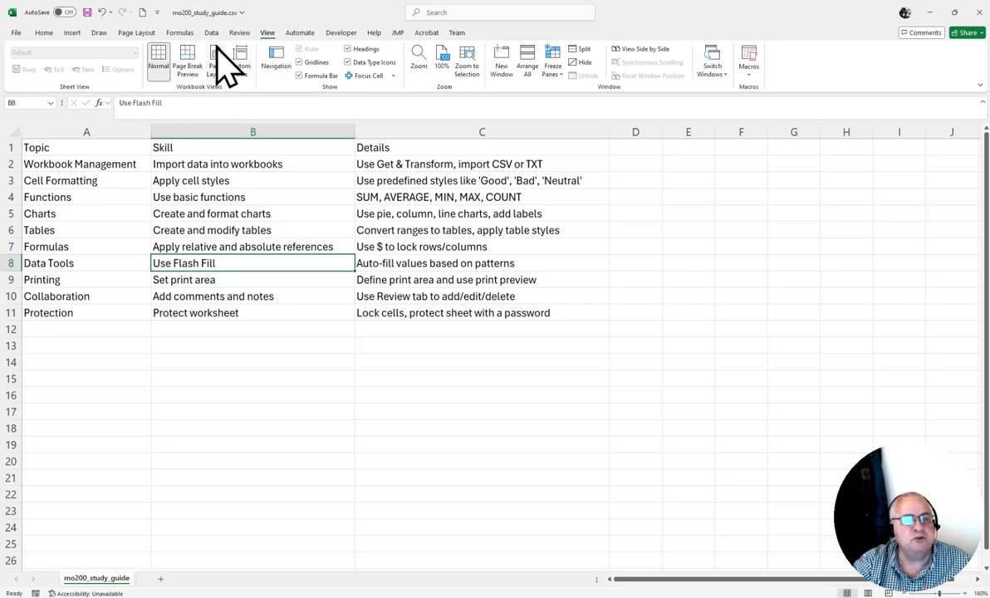
Try the worksheet in Page Layout view and return to Normal view.
click(216, 55)
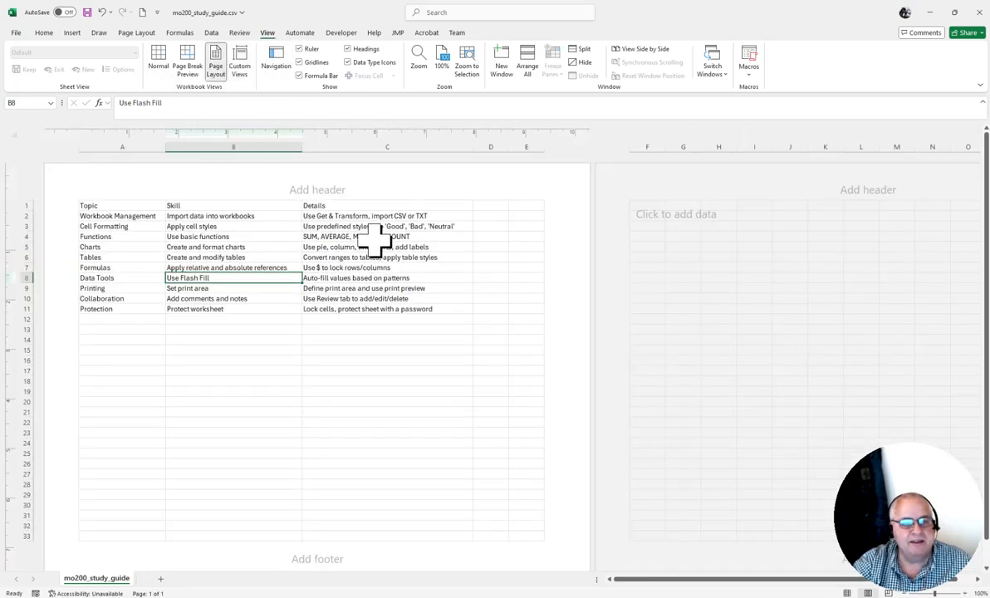
click(159, 62)
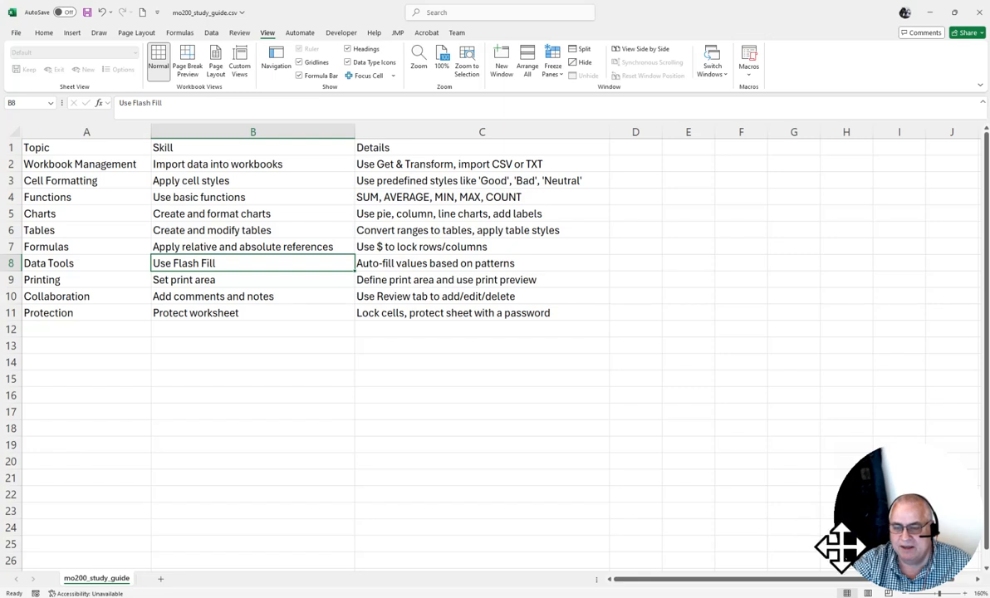
click(938, 492)
drag(938, 492, 938, 57)
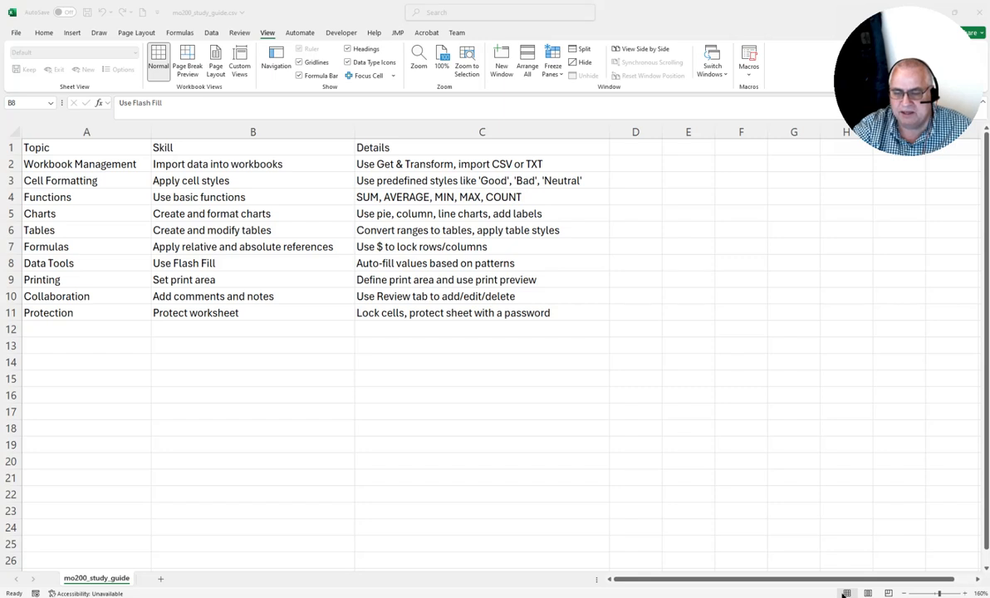
click(827, 499)
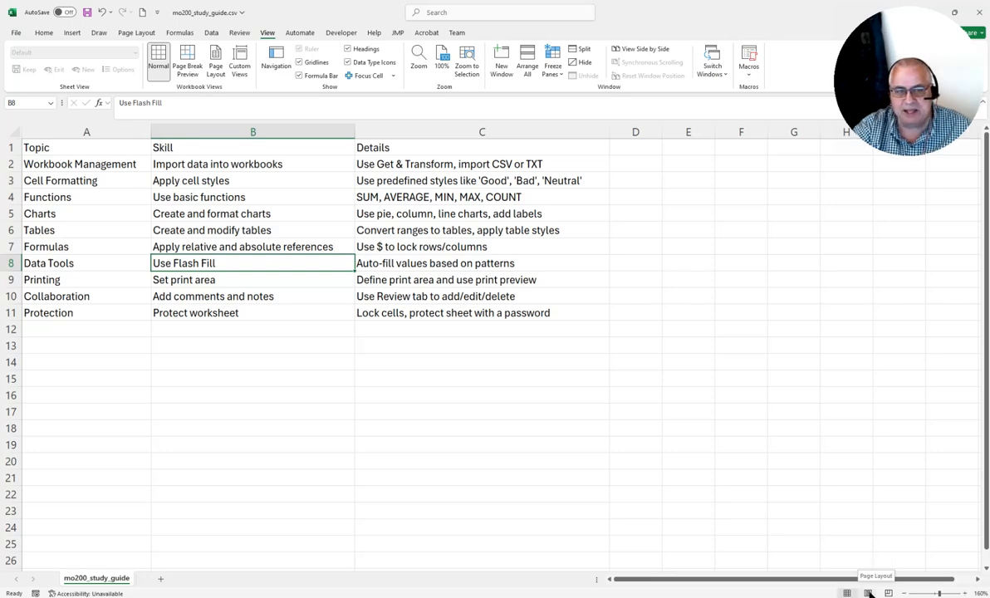
Switch the worksheet to Page Layout view and open the header's center section for editing.
click(869, 592)
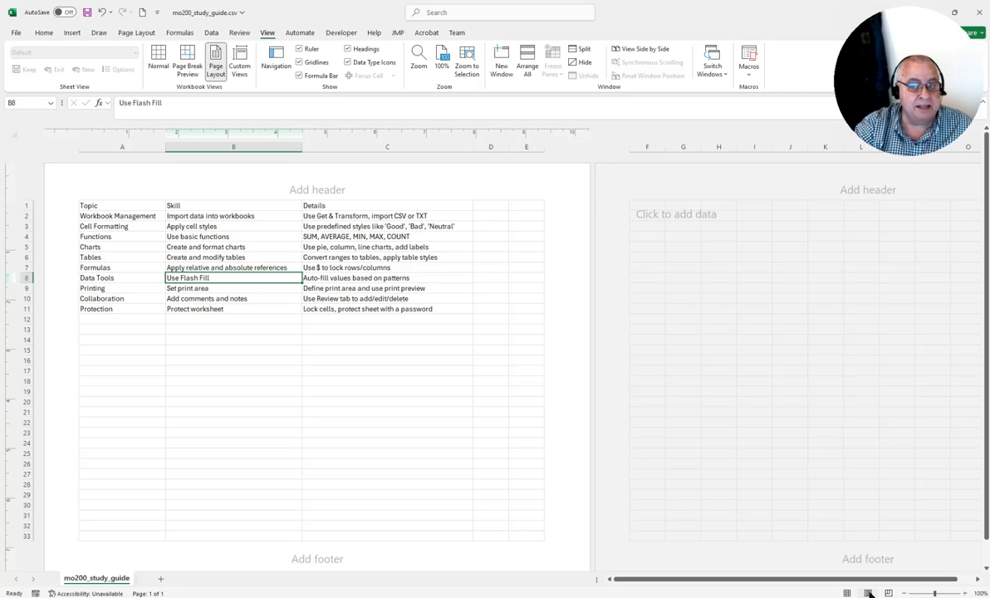
drag(915, 38, 917, 468)
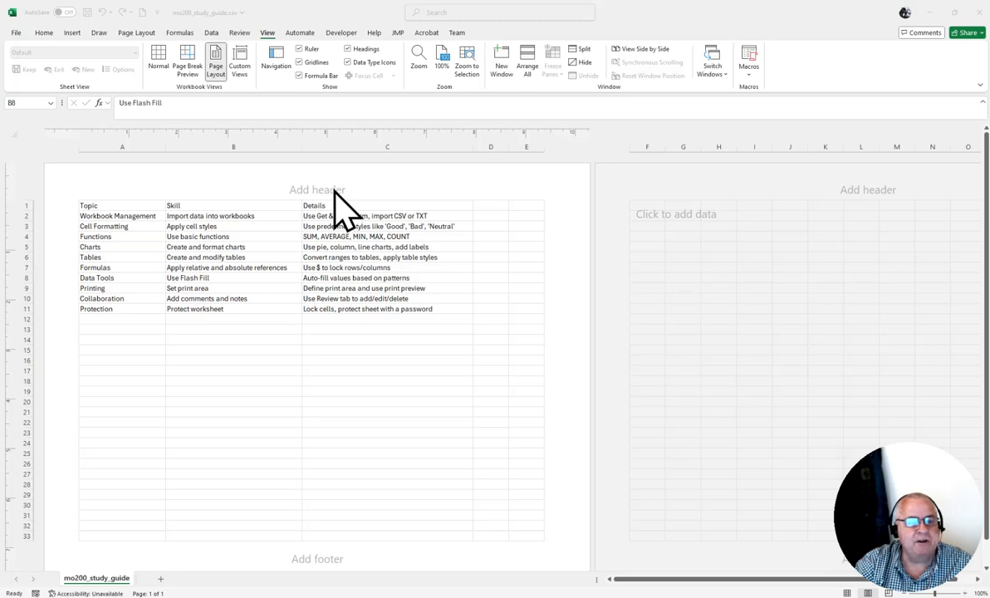
click(175, 191)
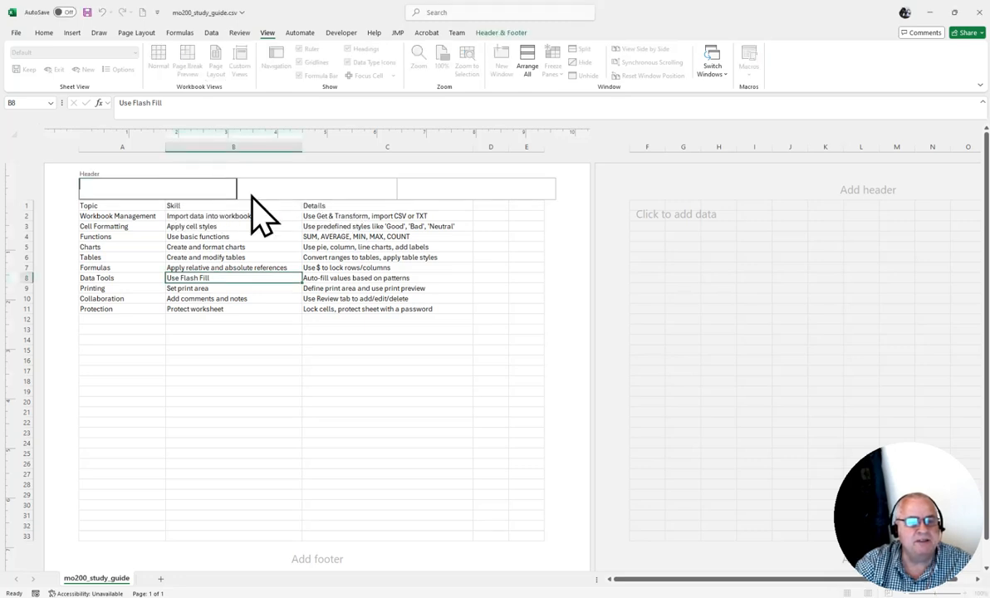
click(289, 189)
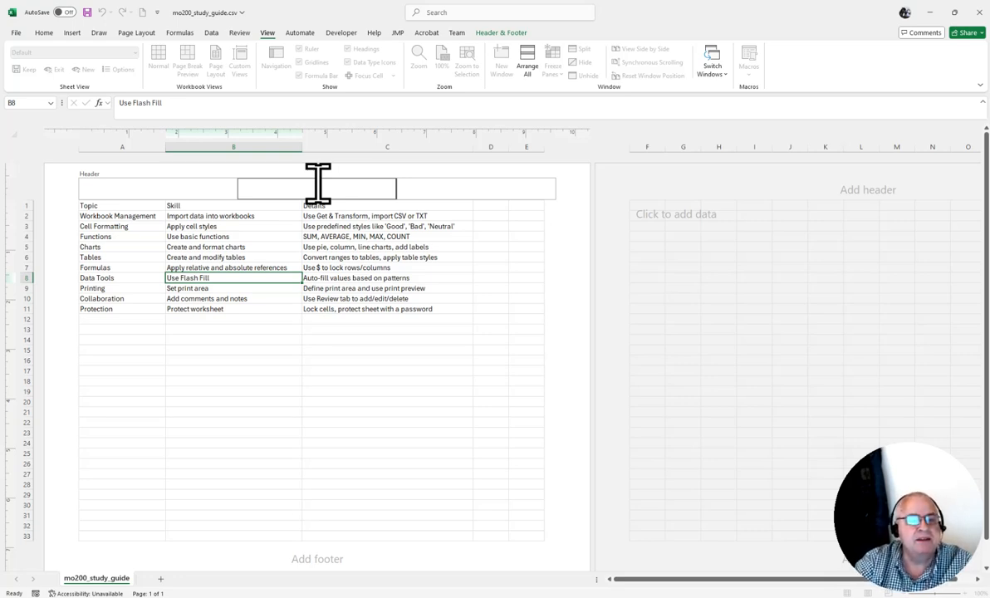
click(73, 33)
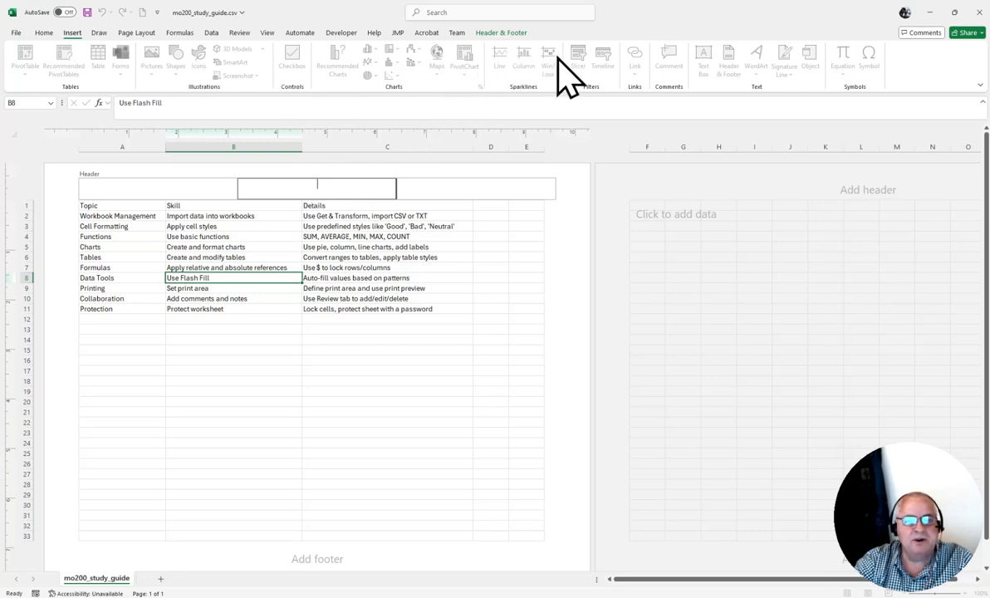
click(503, 34)
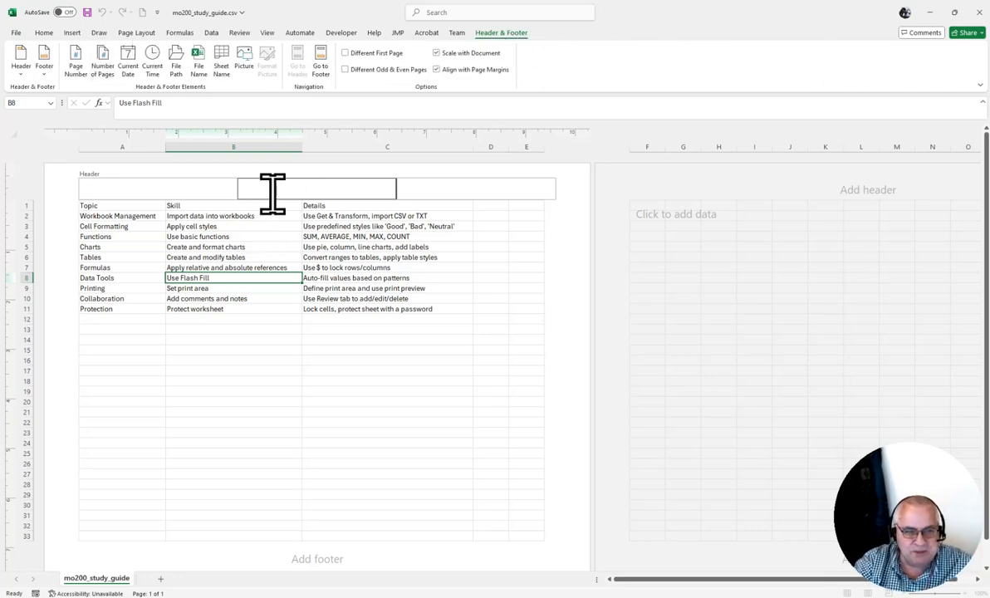
click(69, 32)
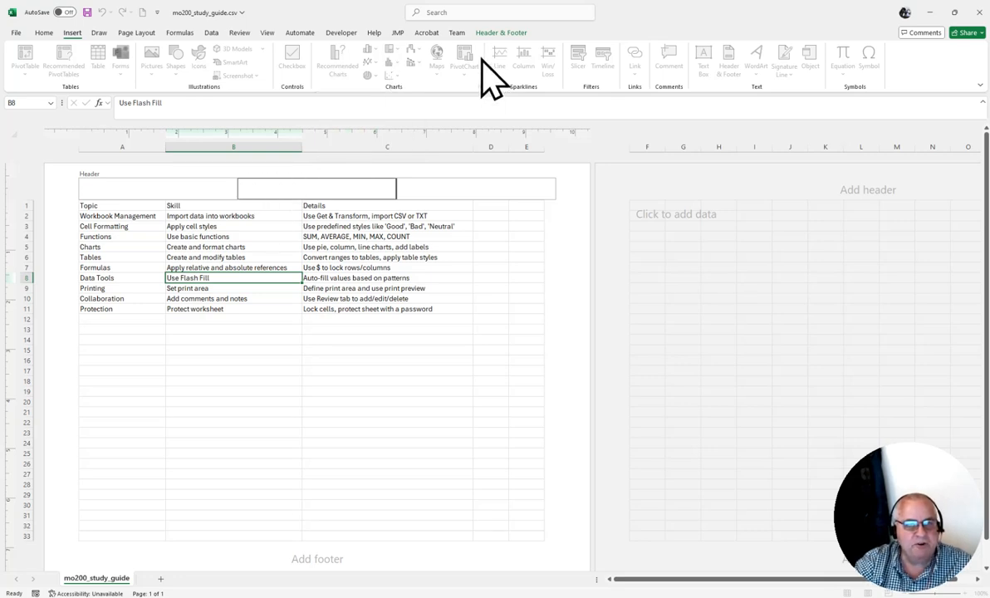
click(391, 267)
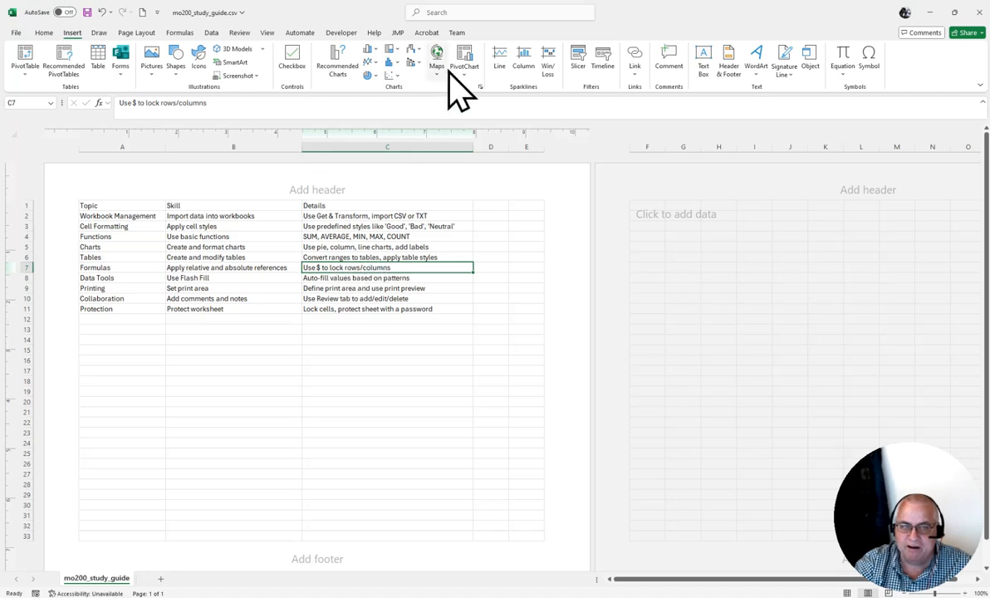
Apply the preset header "mo200_study_guide, Page 1" to the worksheet.
click(322, 189)
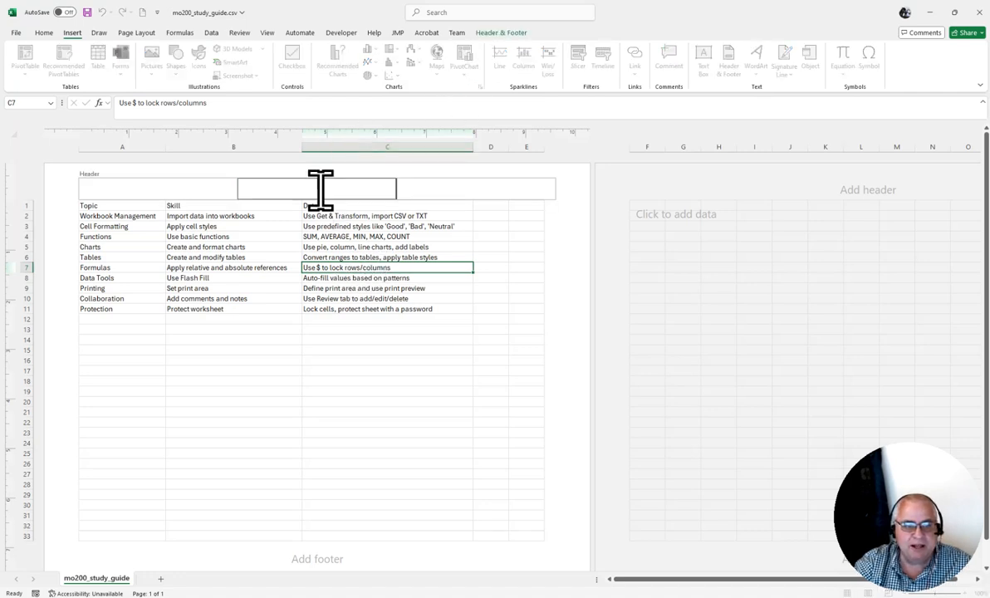
click(499, 33)
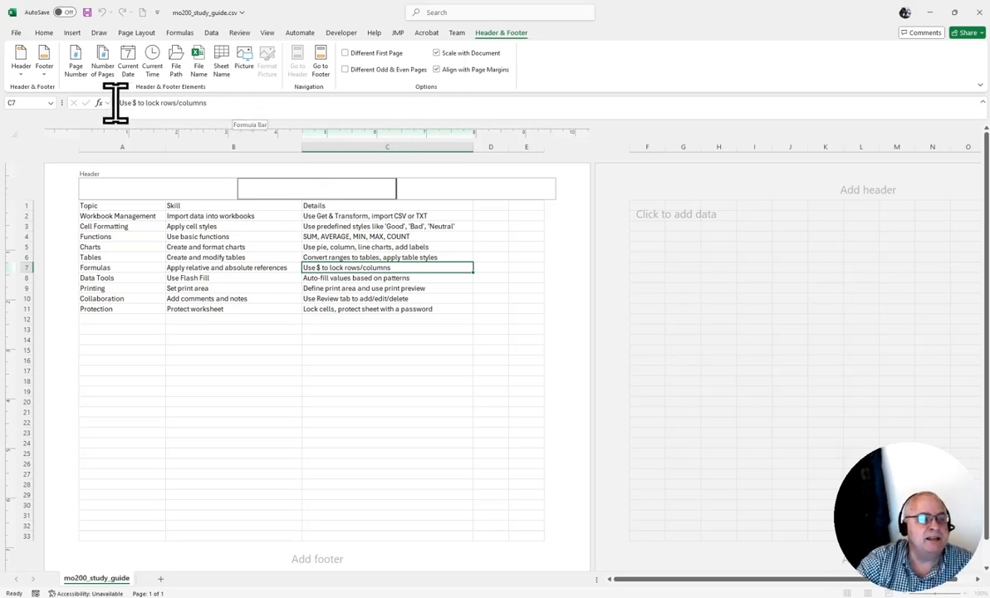
click(21, 71)
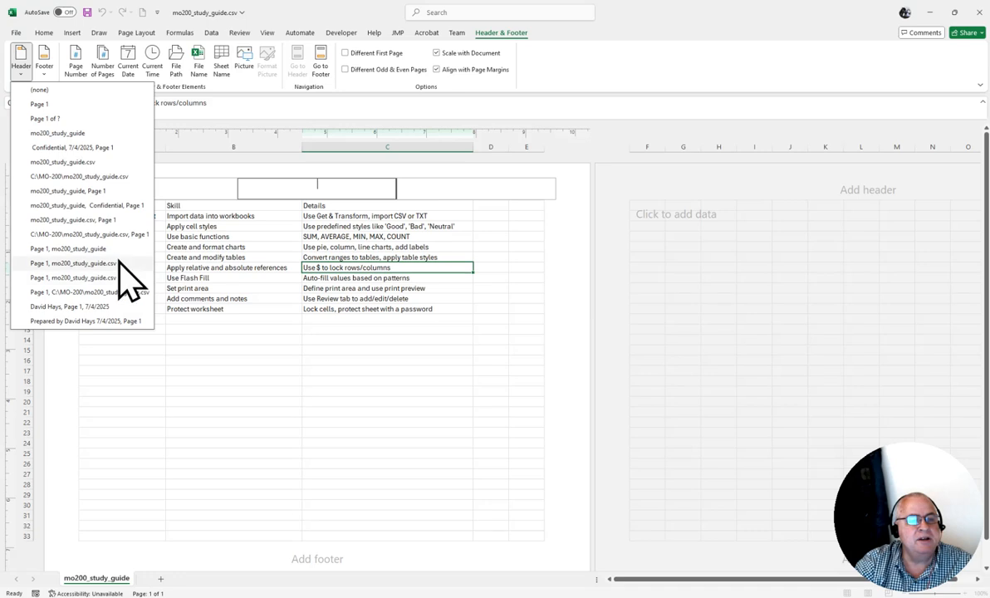
click(113, 196)
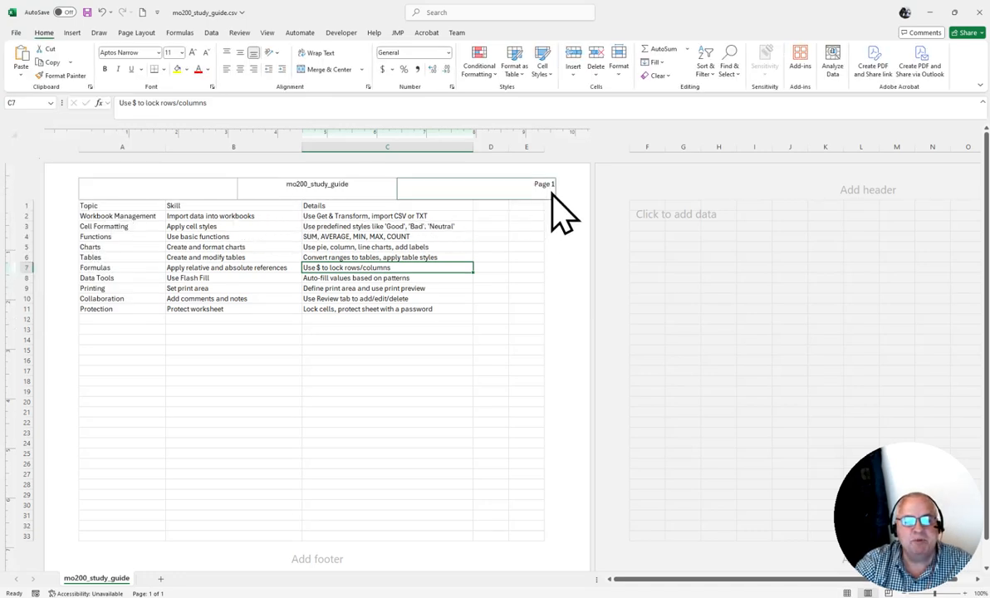
Delete the sheet name from the header's center section and the page number from its right section.
click(322, 186)
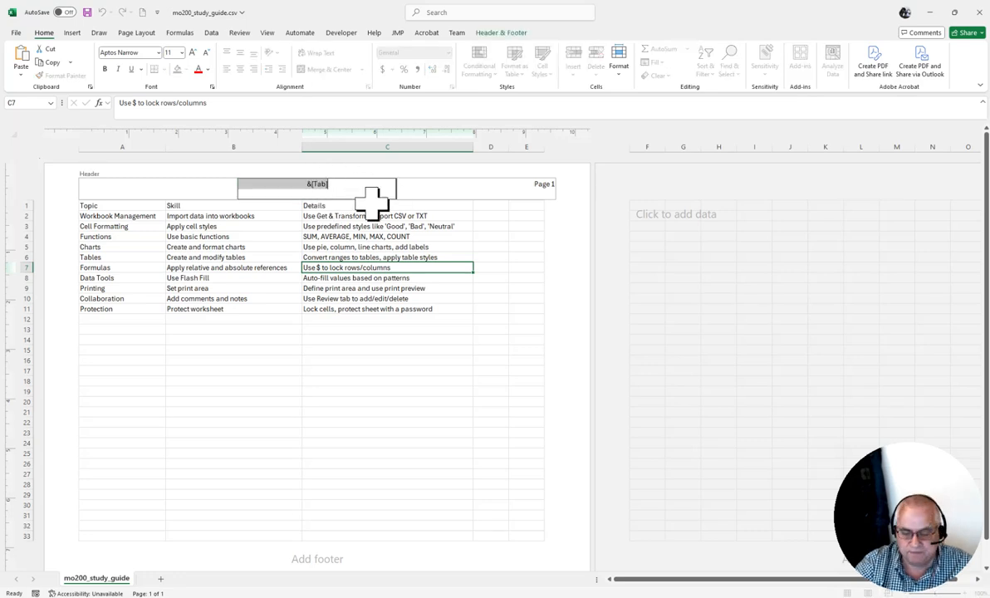
key(Delete)
click(513, 188)
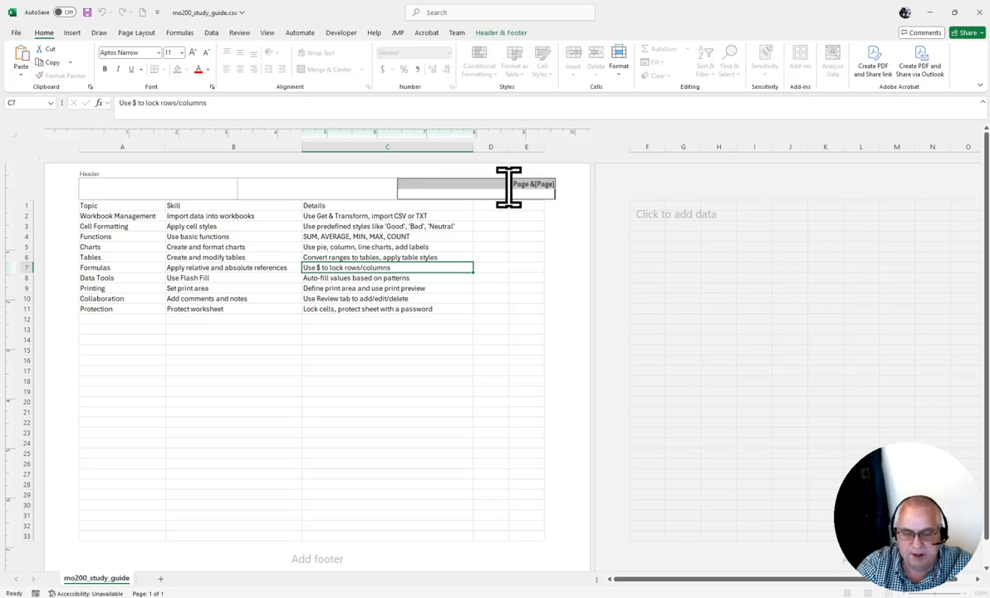
key(Delete)
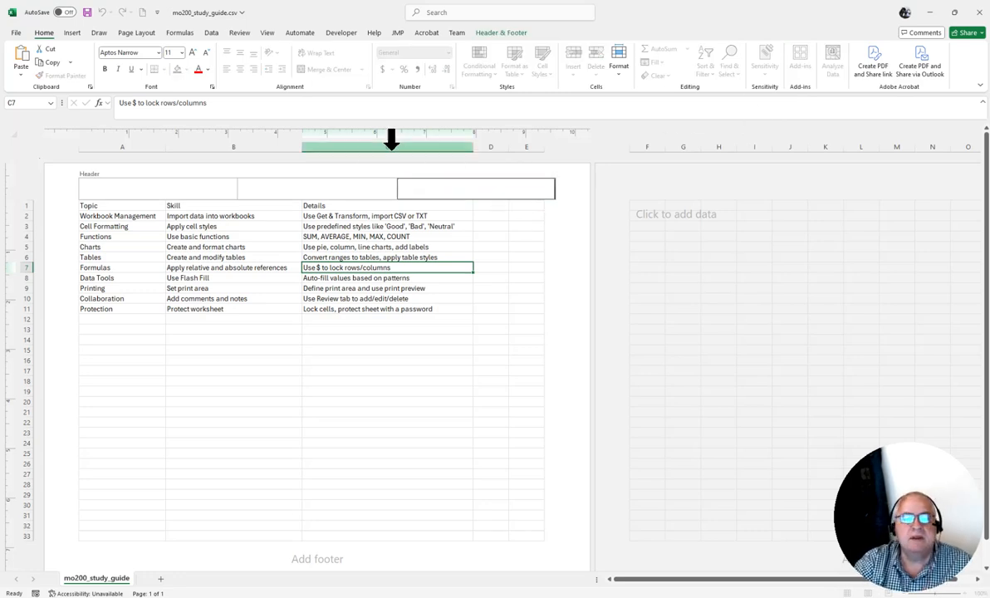
Insert the page number code in the footer's right section.
click(501, 32)
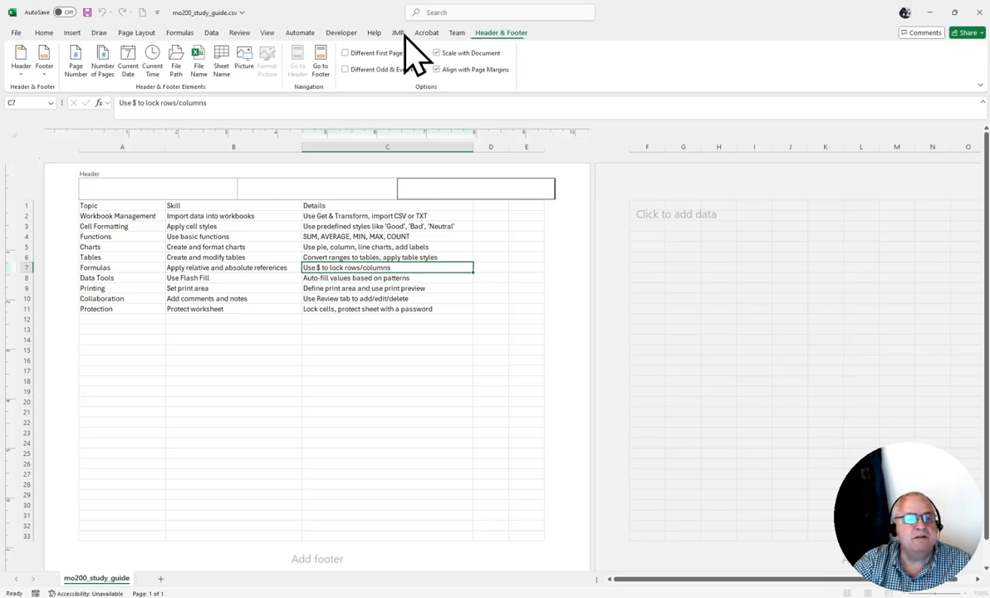
click(46, 71)
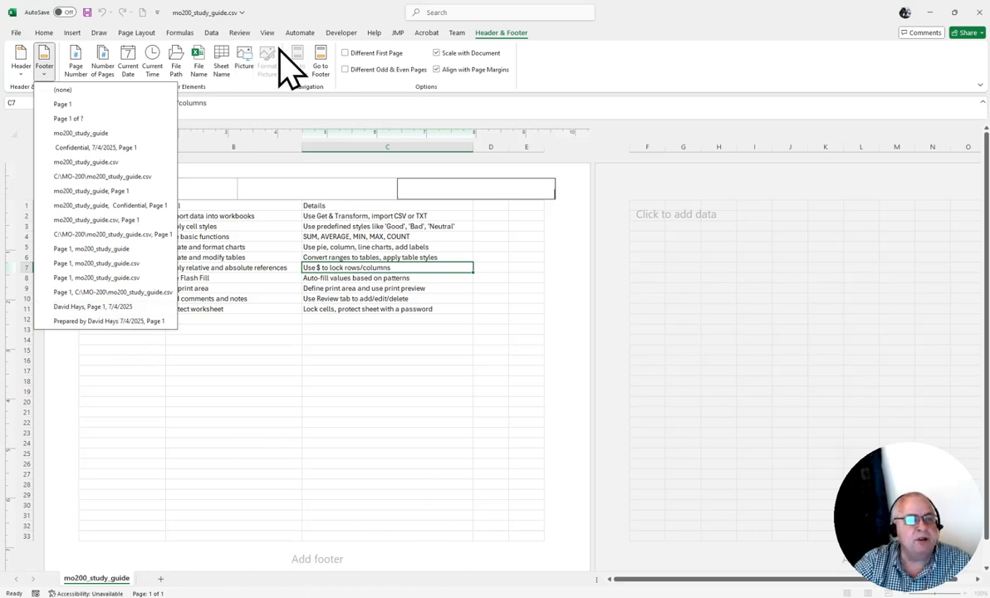
click(683, 6)
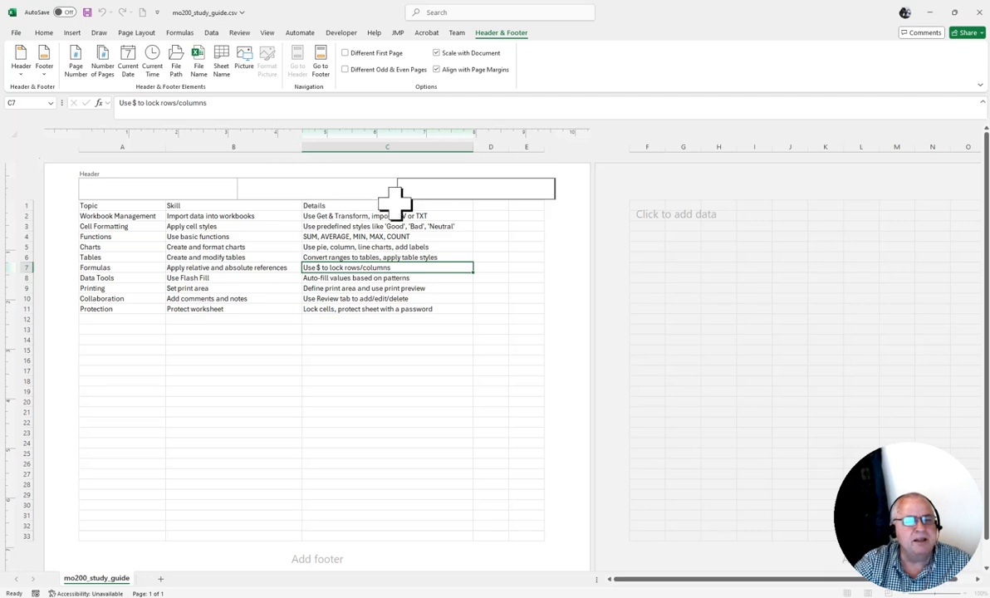
click(328, 561)
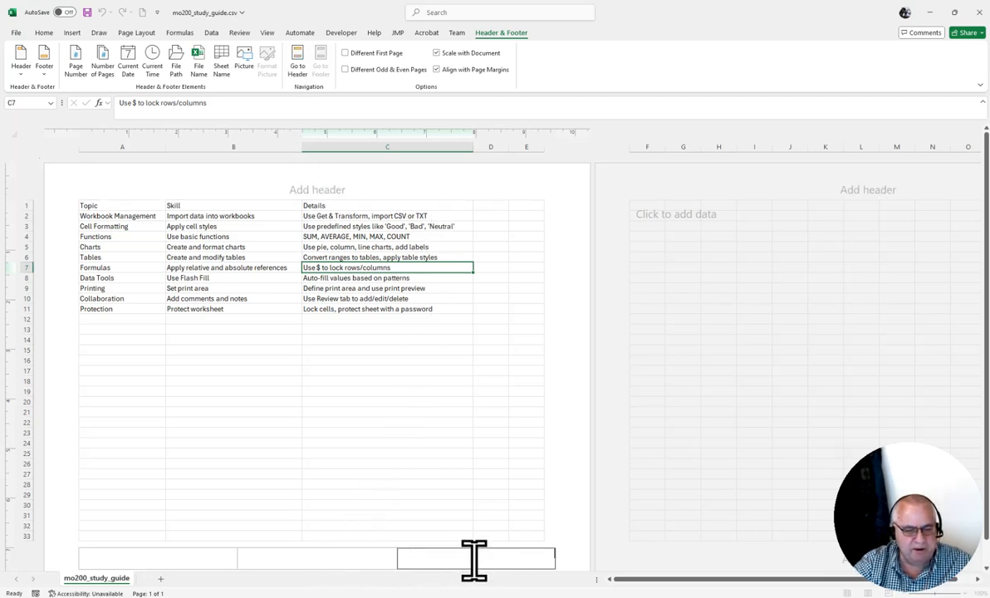
click(78, 58)
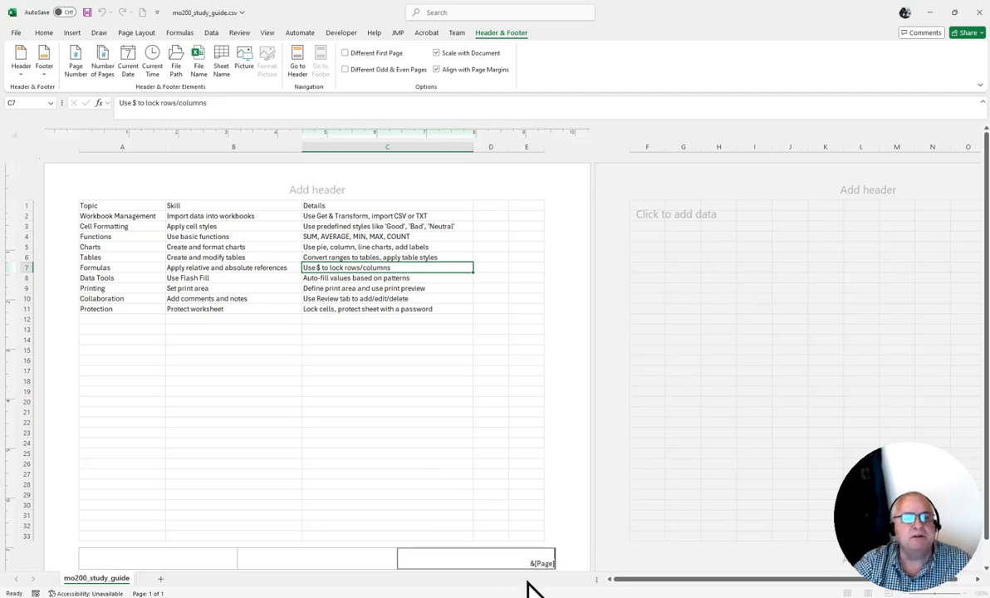
click(363, 555)
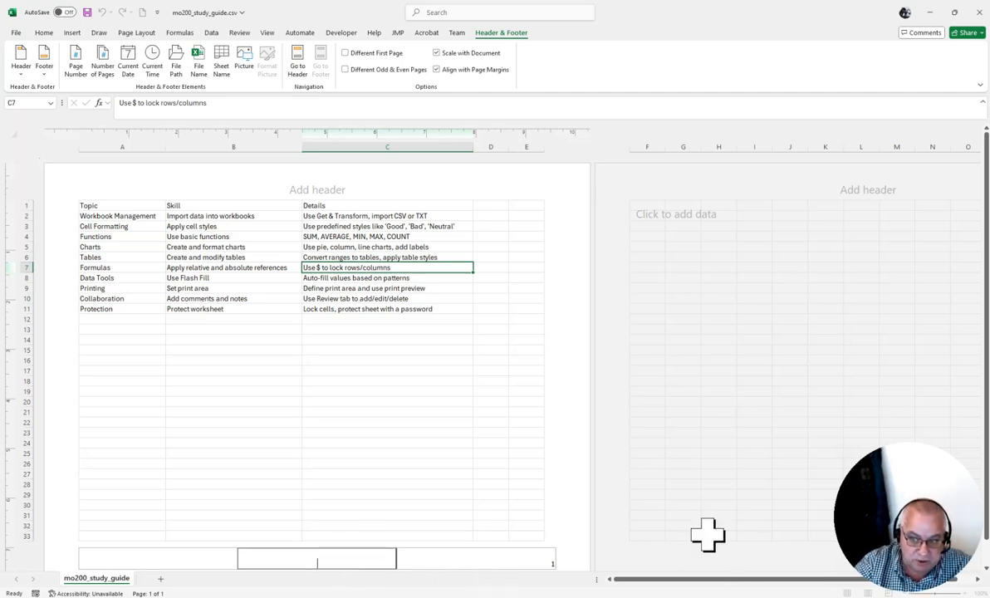
Add the text "Page: " before the page number code in the footer's right section.
click(515, 561)
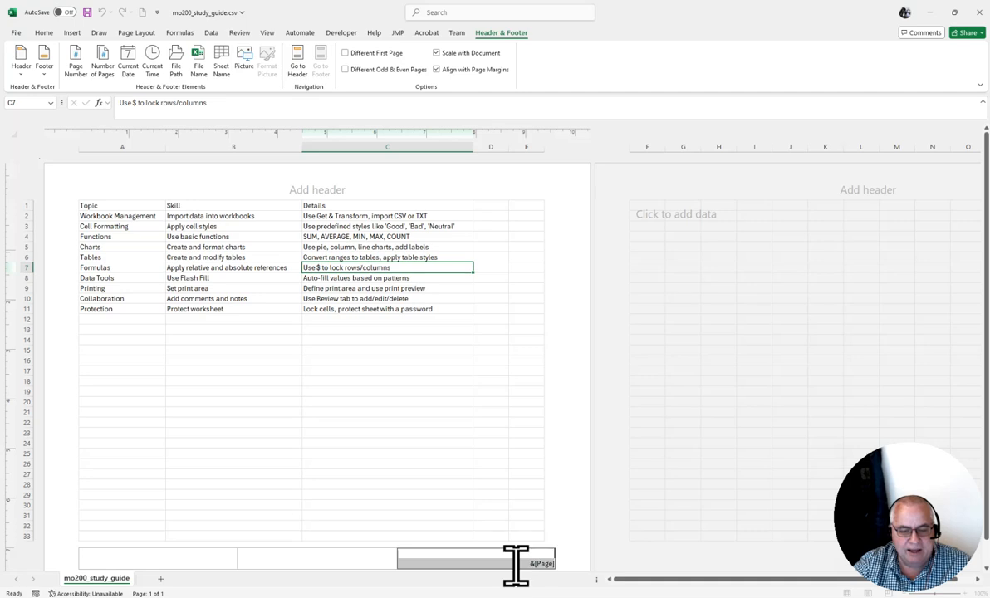
click(516, 565)
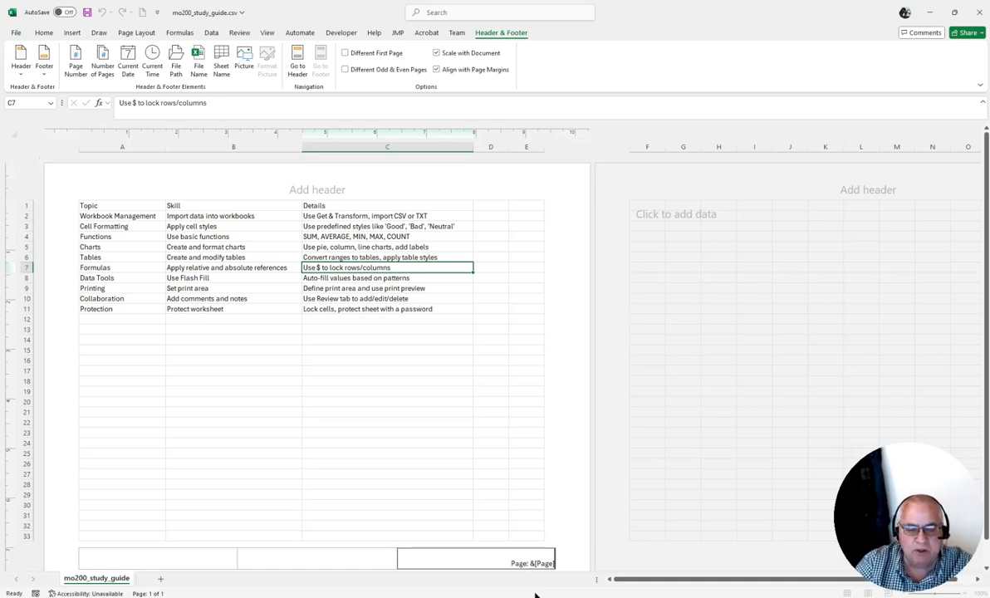
click(299, 558)
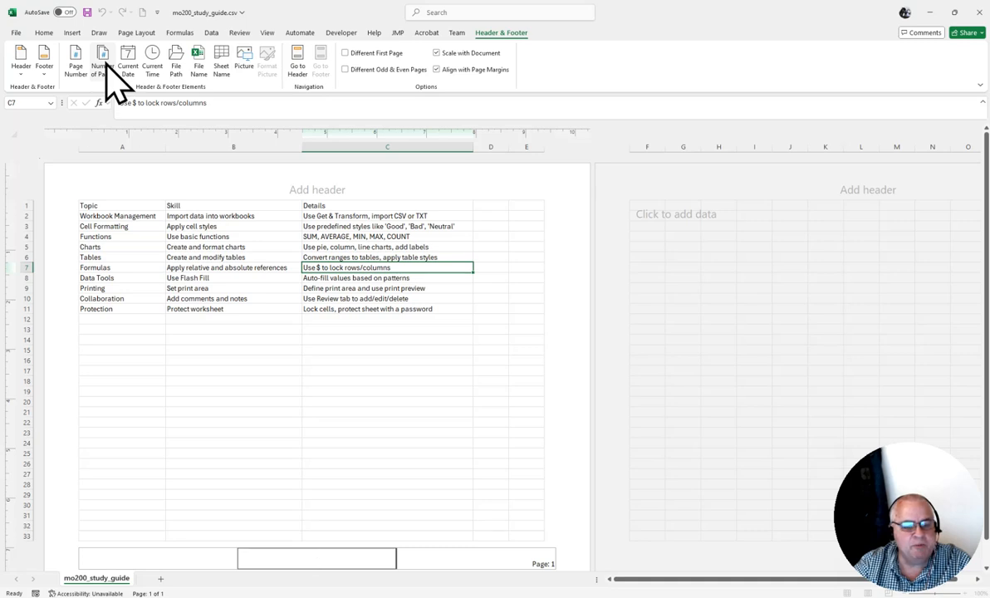
Extend the footer's right section with " of " and the number-of-pages code so it reads "Page: &[Page] of &[Pages]".
click(479, 561)
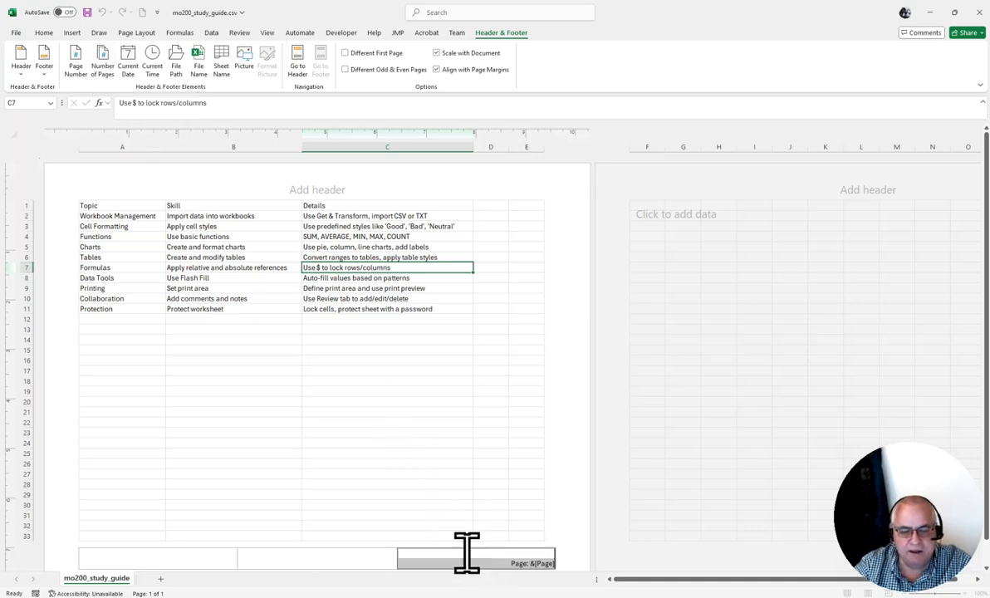
click(466, 553)
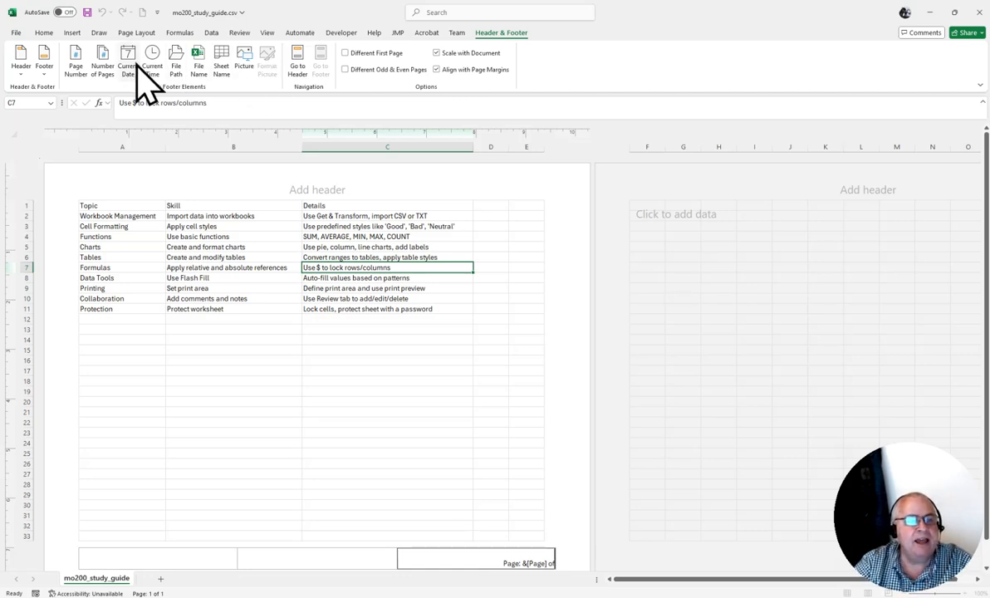
click(104, 66)
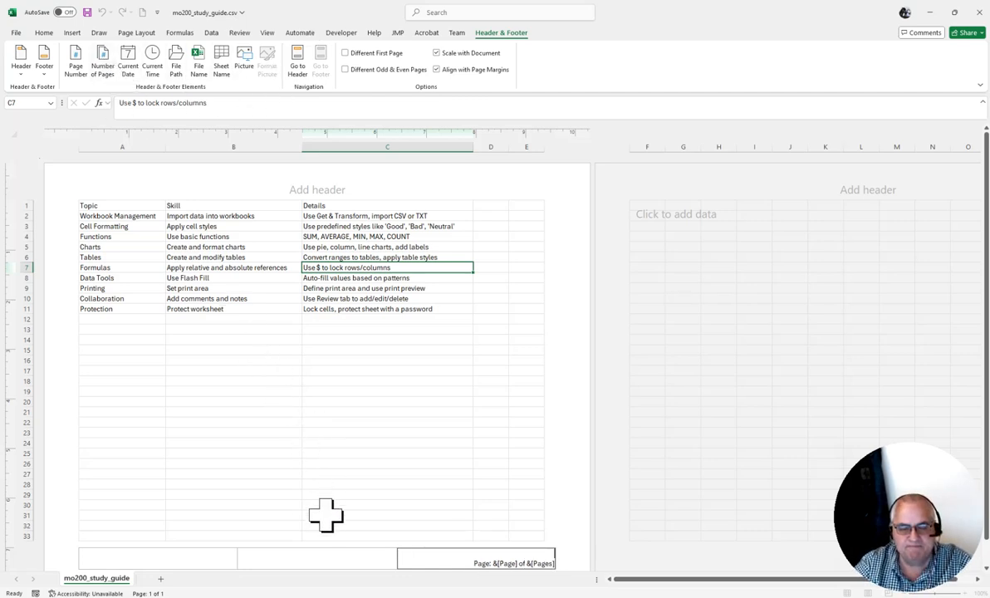
click(353, 562)
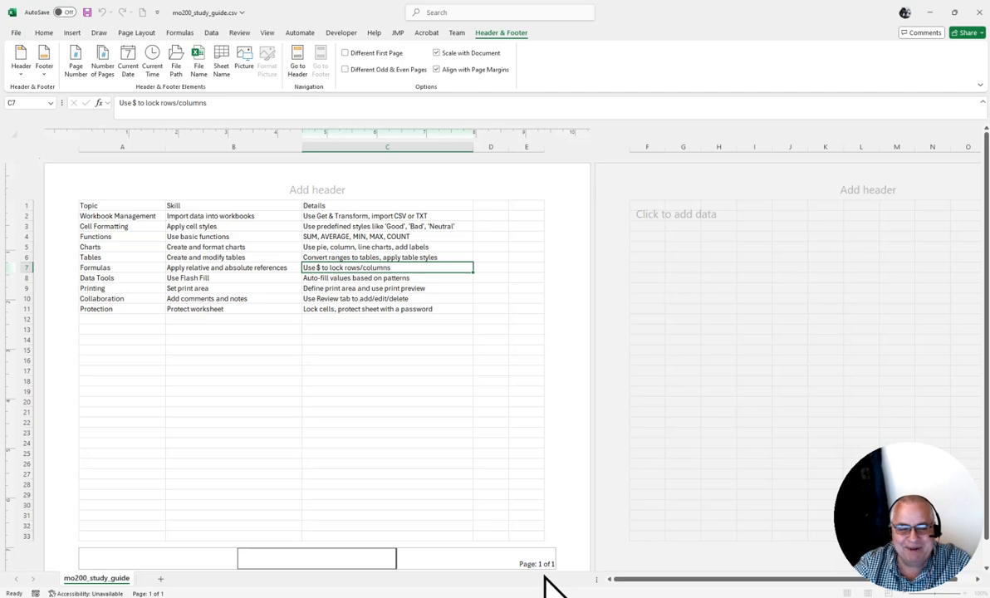
Examine the text and codes that make up the footer's right section.
click(510, 558)
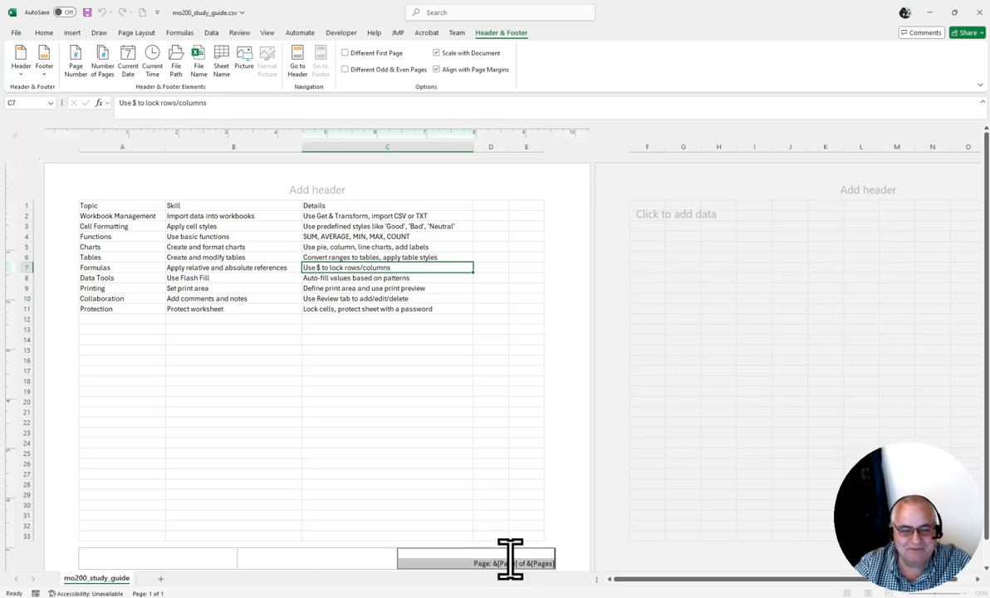
click(474, 560)
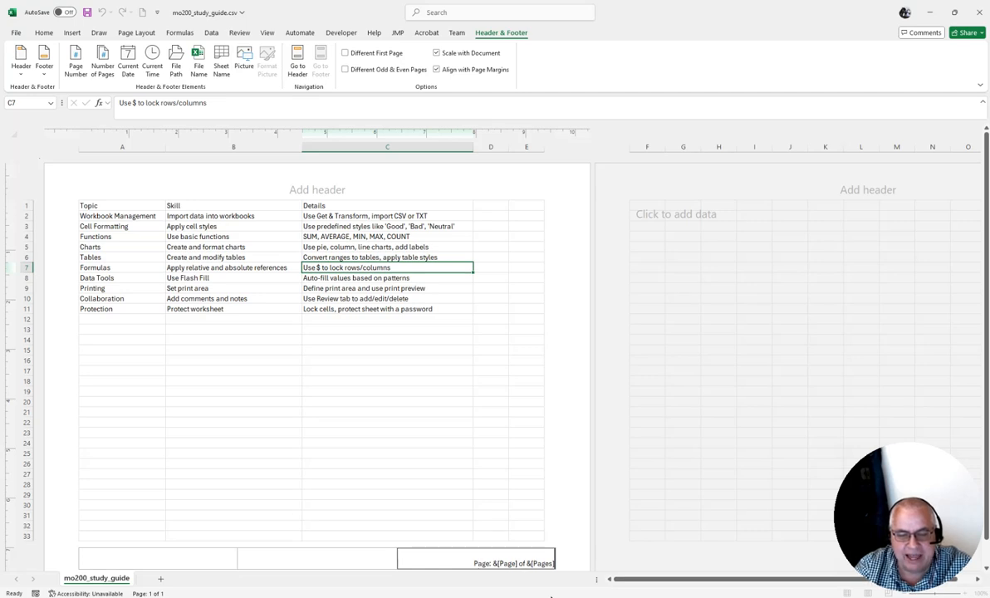
key(BackSpace)
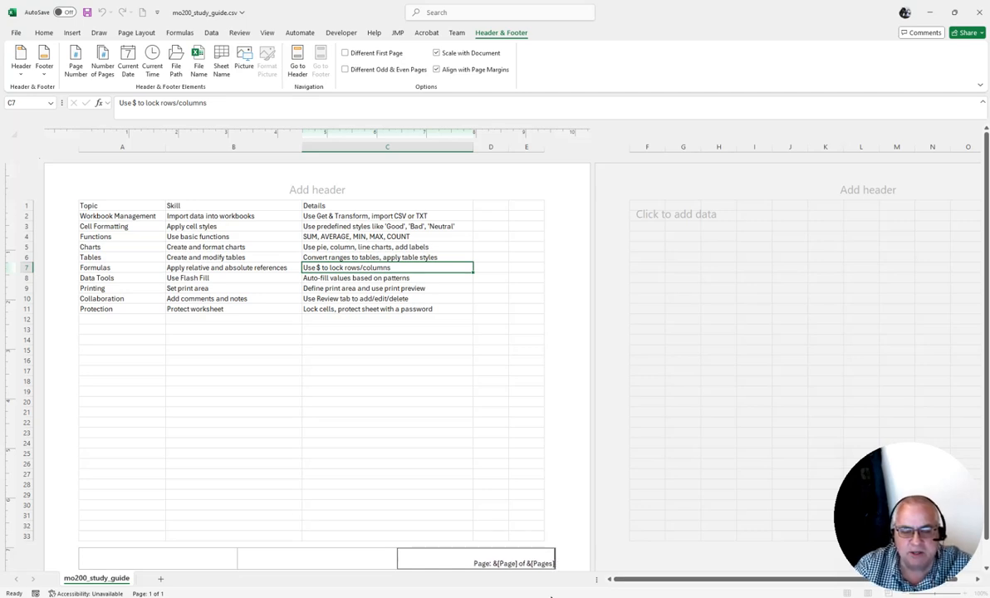
Insert the current date code in the footer's center section.
click(365, 559)
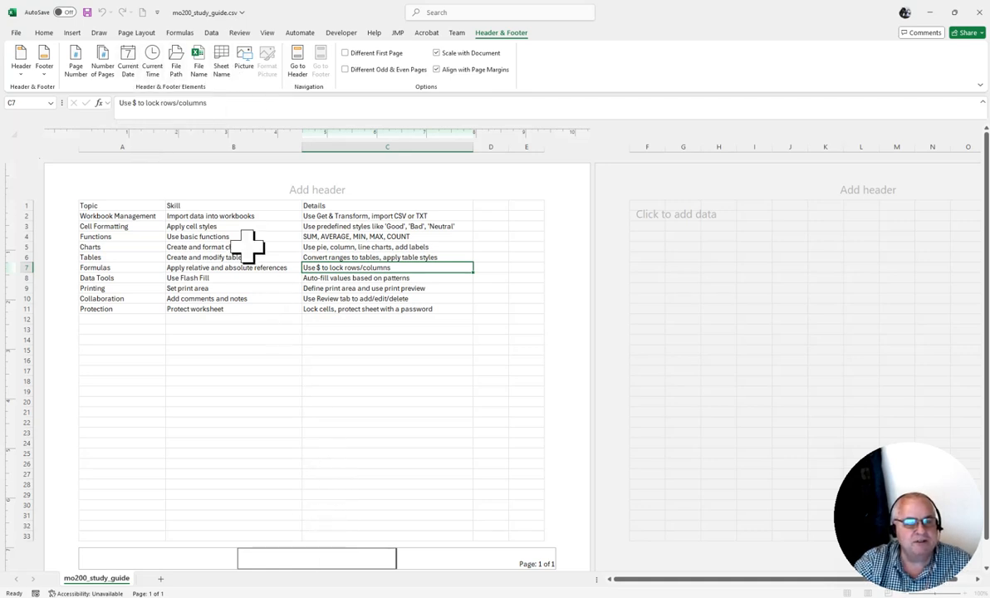
click(127, 63)
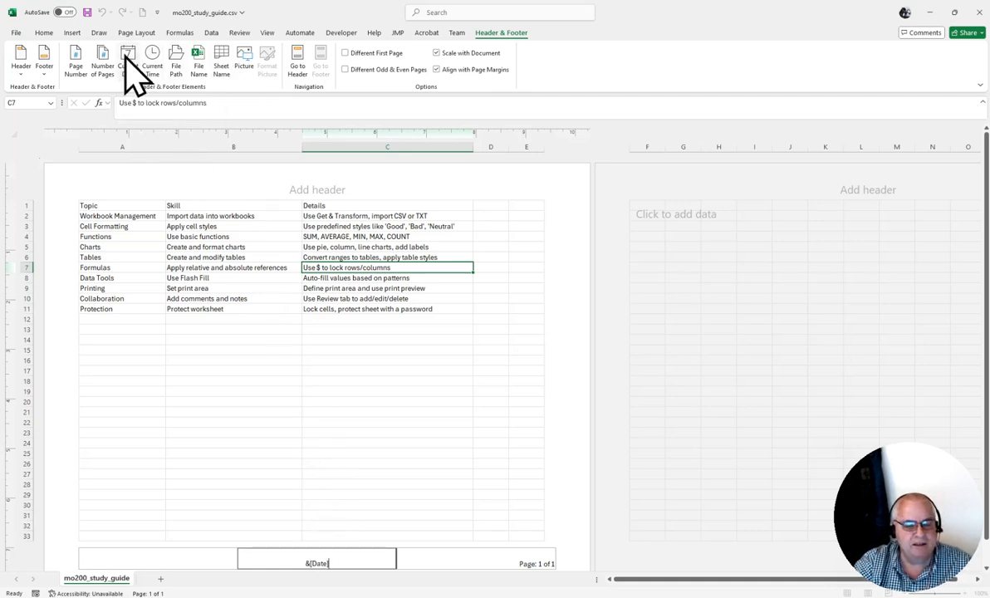
click(201, 560)
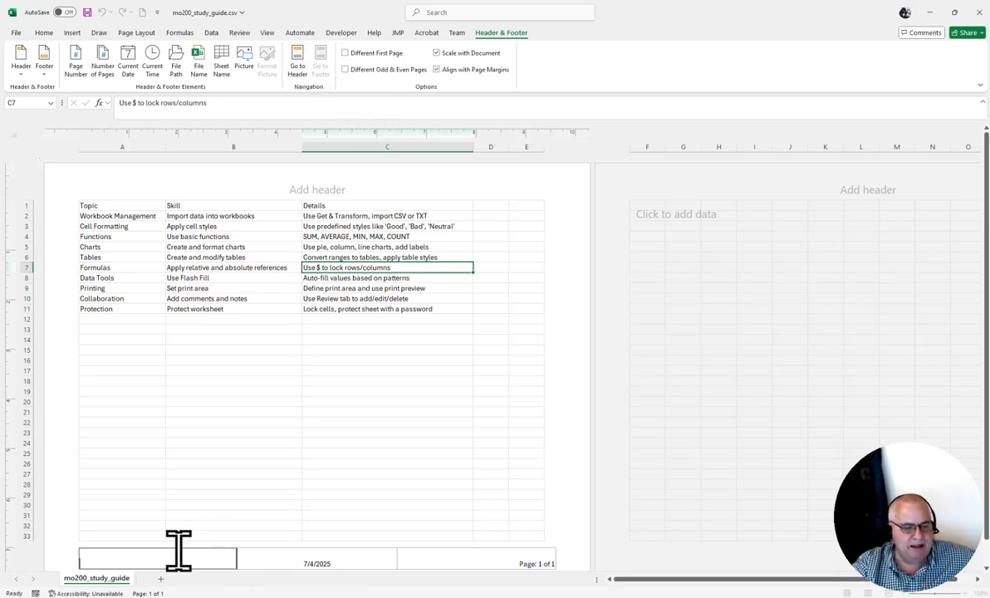
Switch from the footer to the header, back to the footer, and to the header again.
click(298, 57)
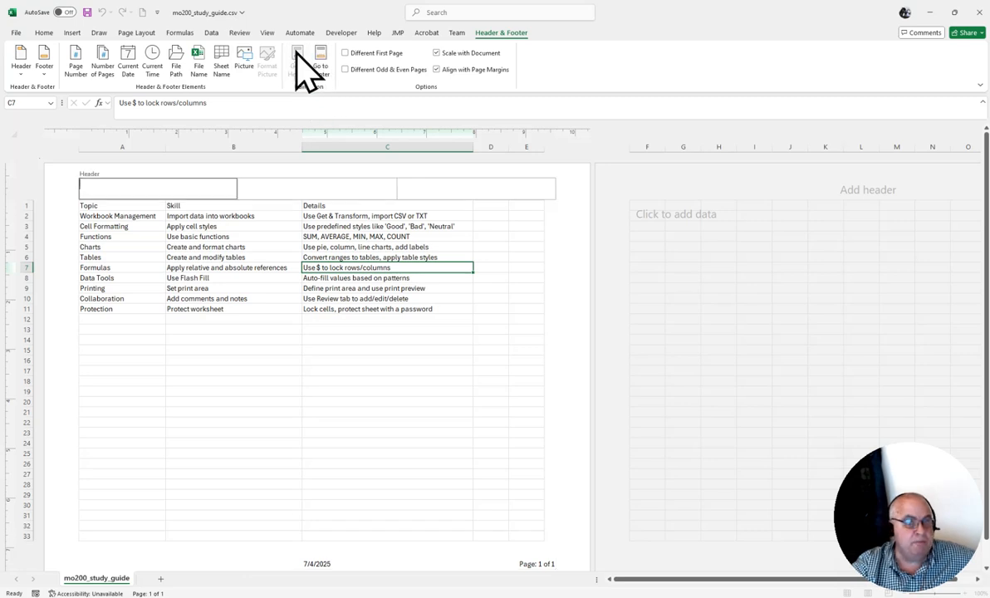
click(322, 62)
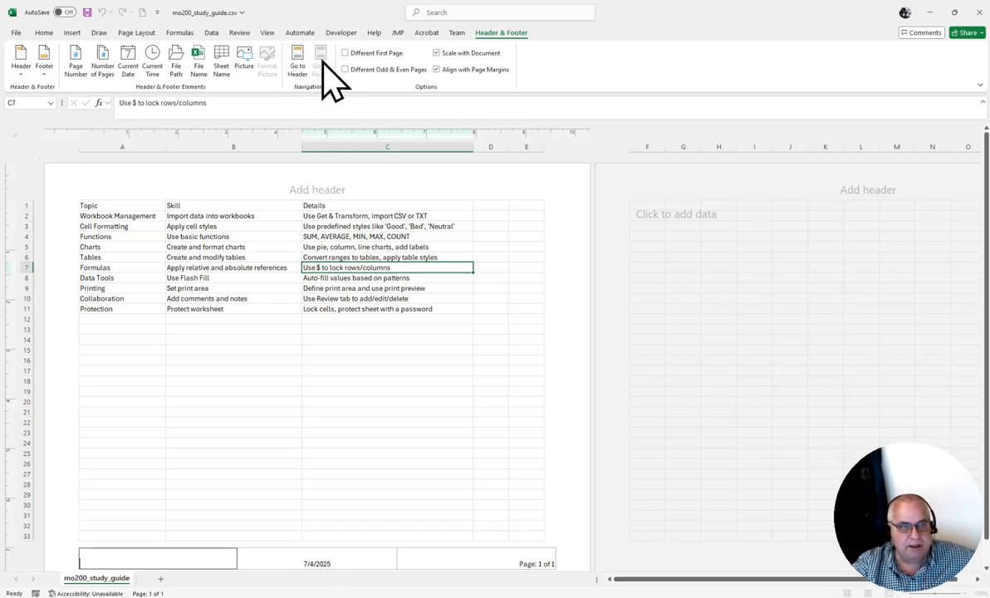
click(297, 60)
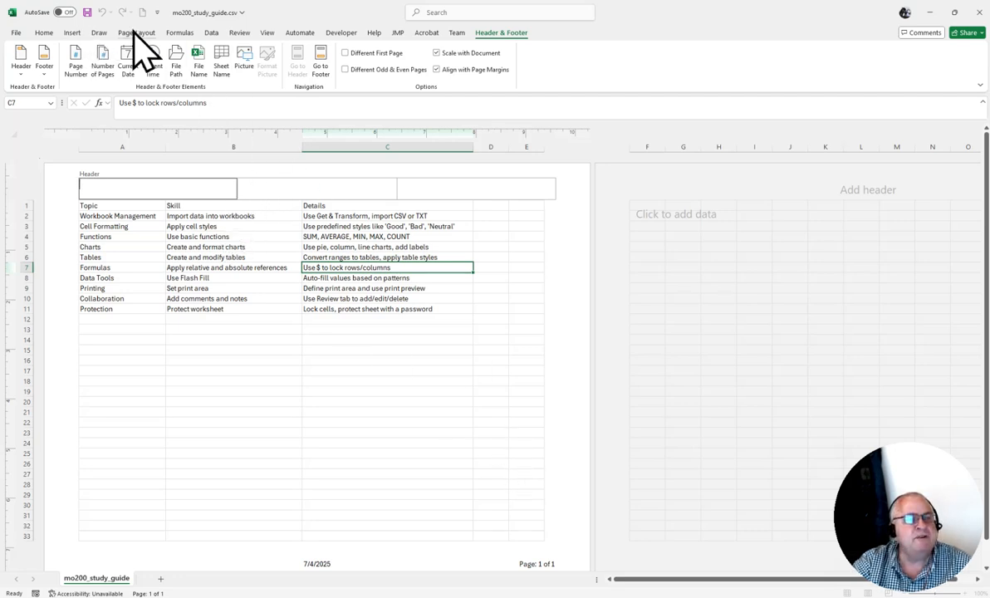
Leave header editing and return the worksheet to Normal view.
click(264, 33)
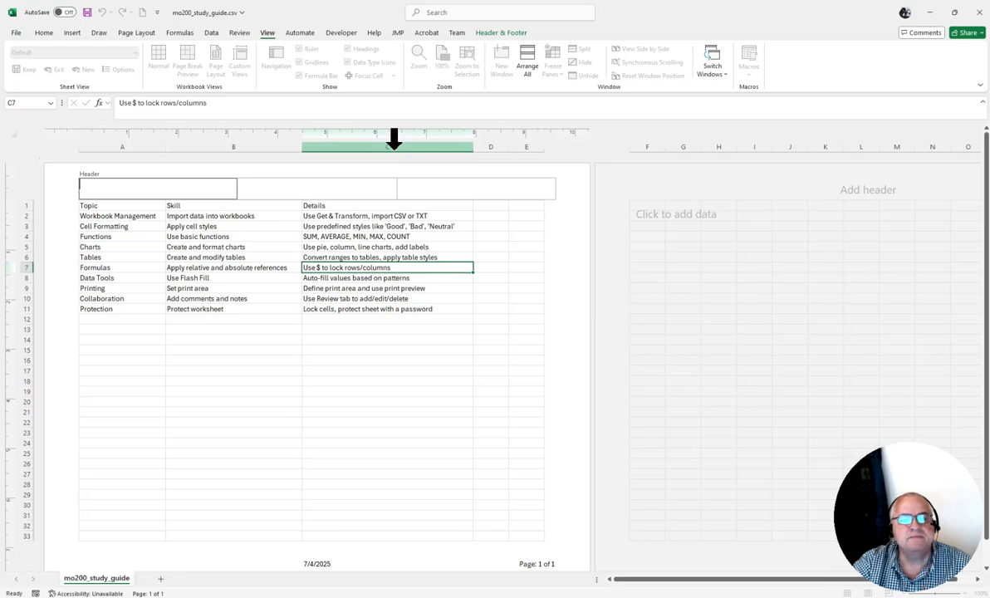
click(494, 288)
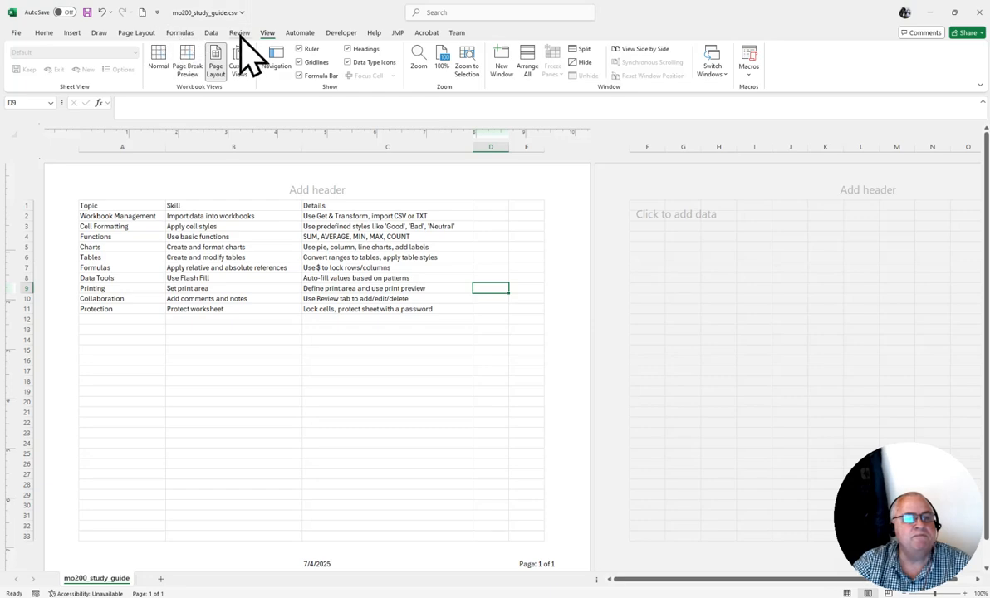
click(159, 60)
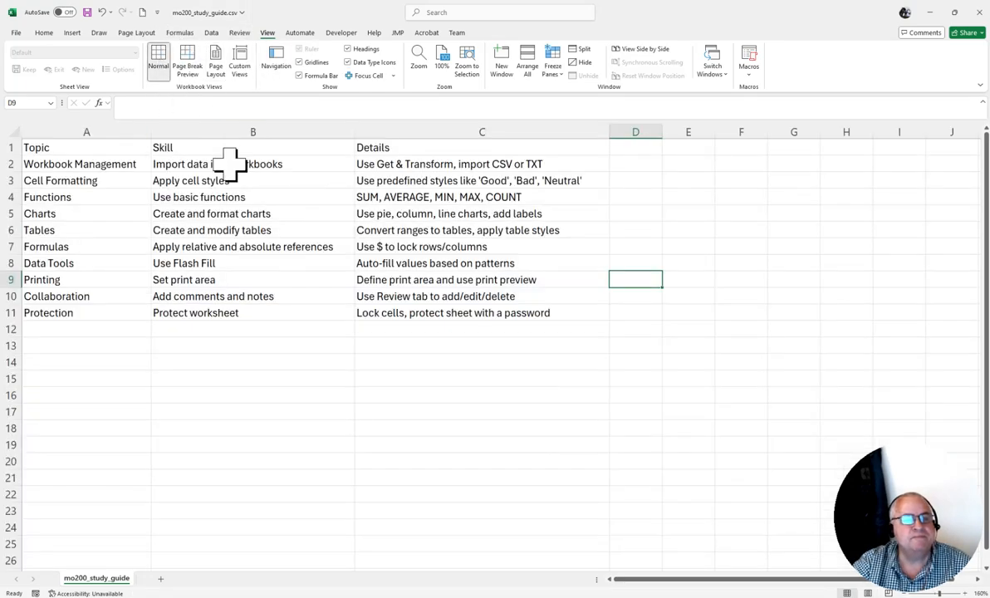
Open the Header/Footer settings of the Page Setup dialog.
click(136, 33)
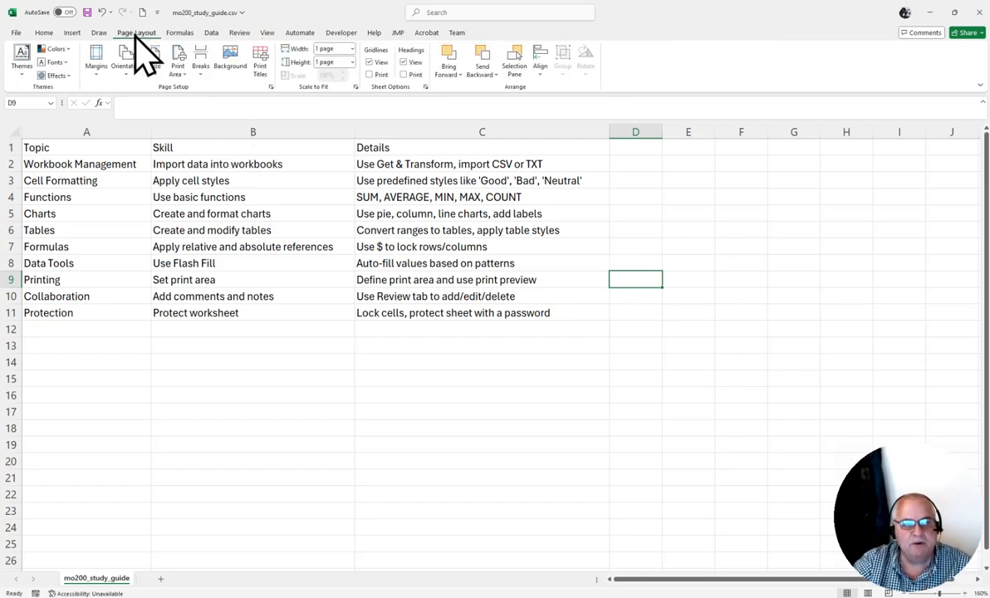
click(270, 87)
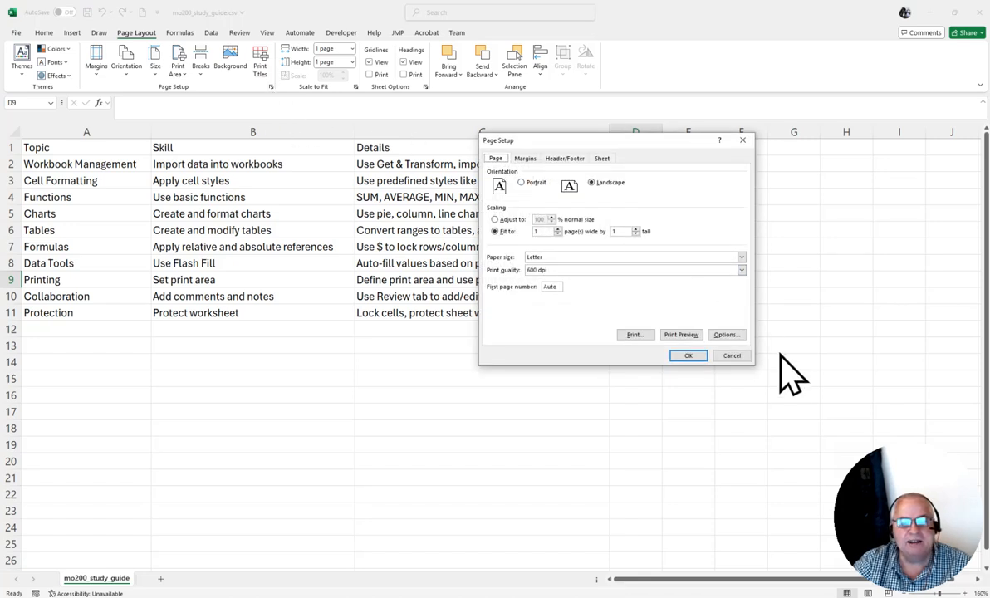
click(564, 159)
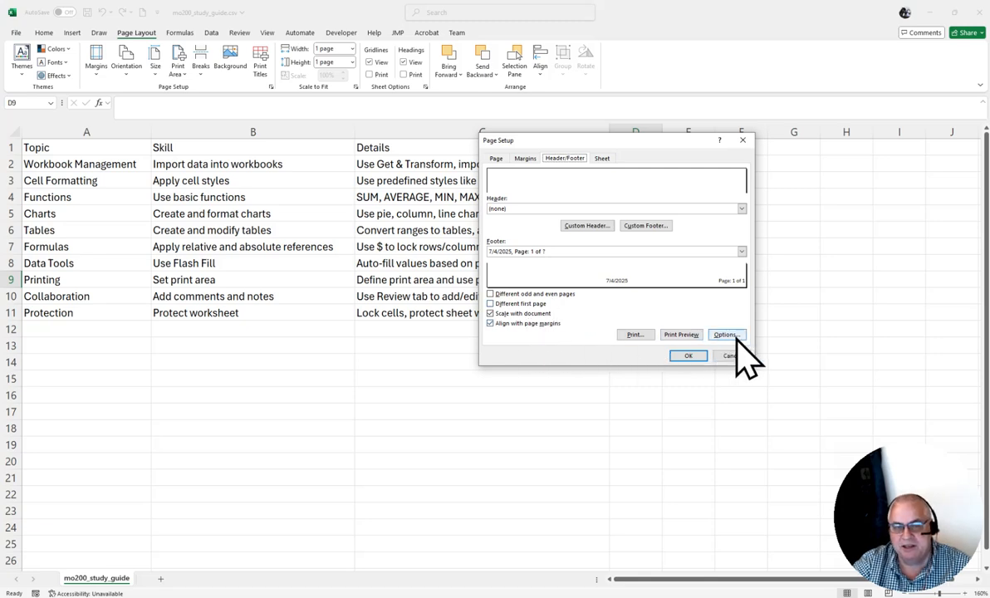
click(586, 228)
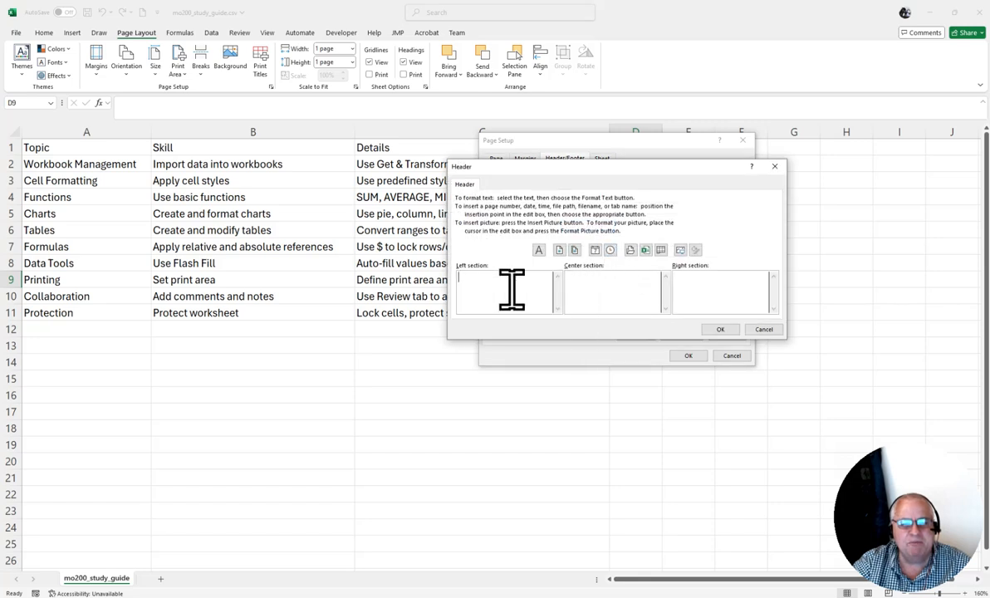
click(560, 252)
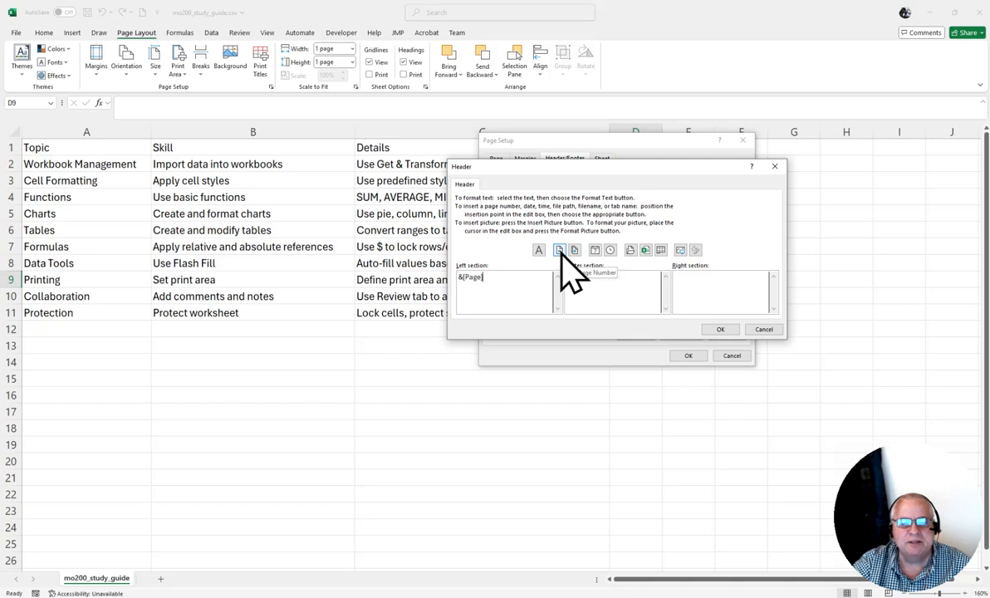
click(585, 281)
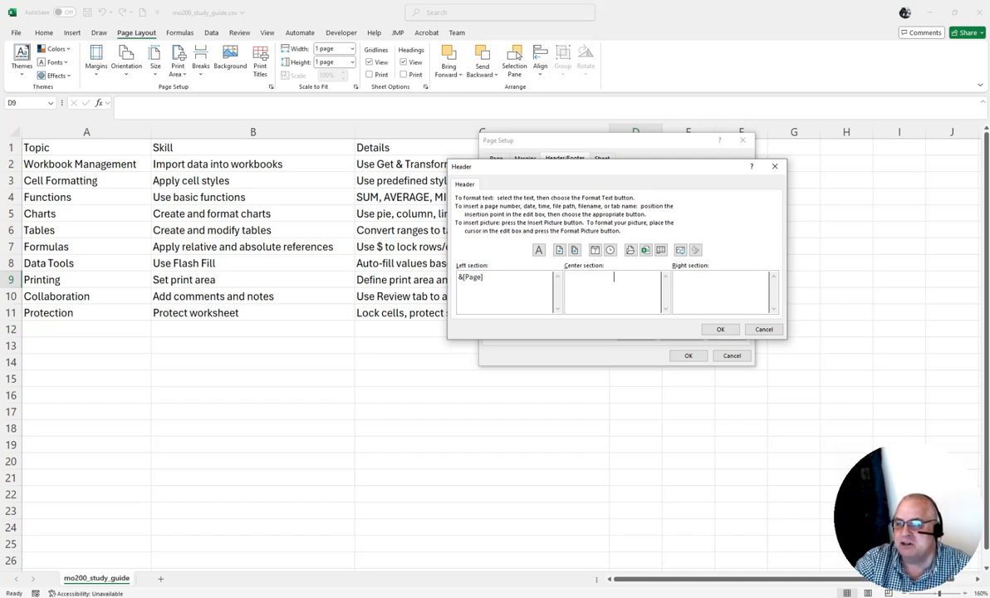
click(763, 330)
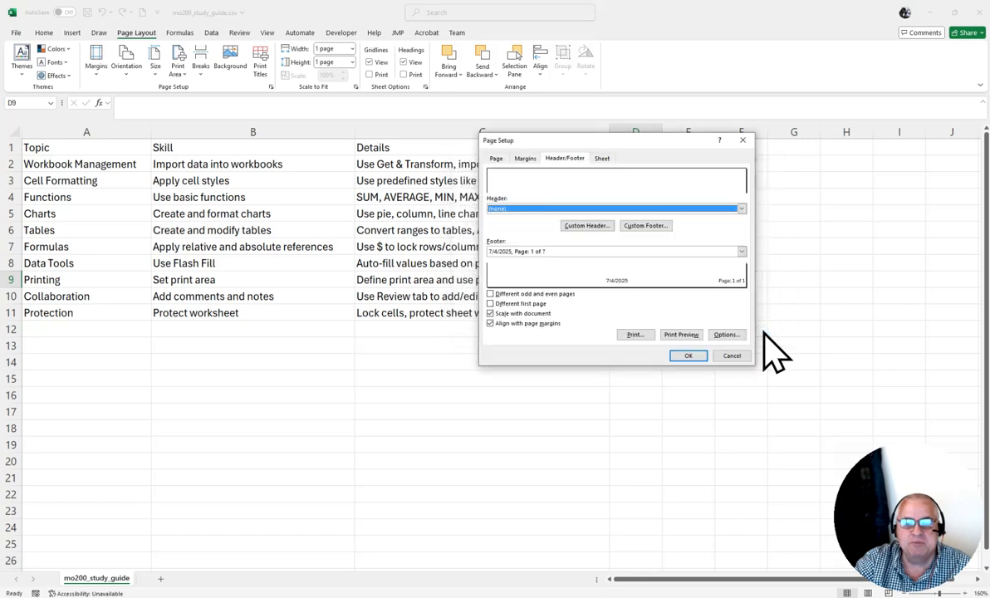
Create a custom header with the file path code followed by the file name code in its right section.
click(591, 228)
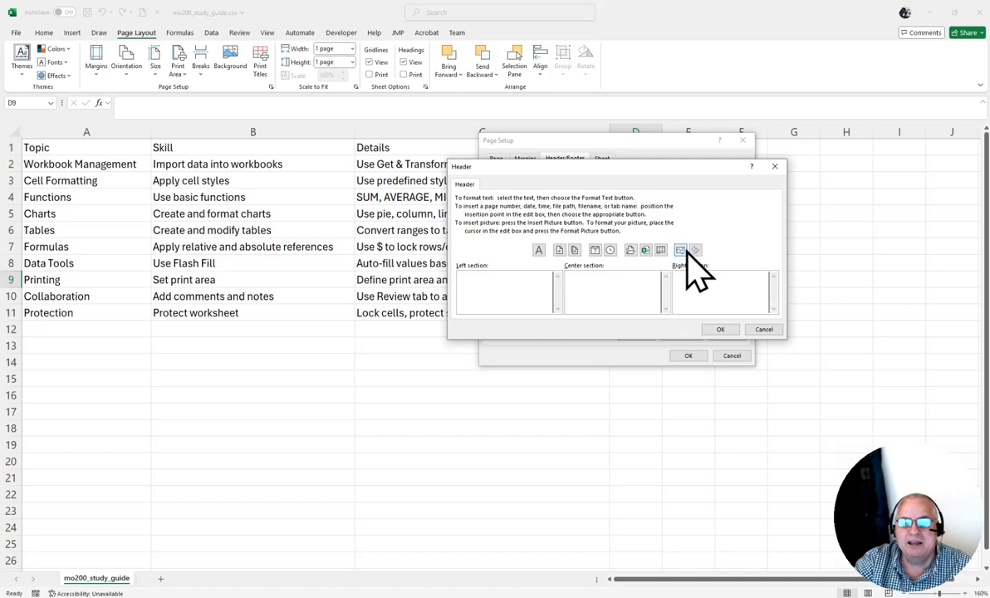
click(631, 251)
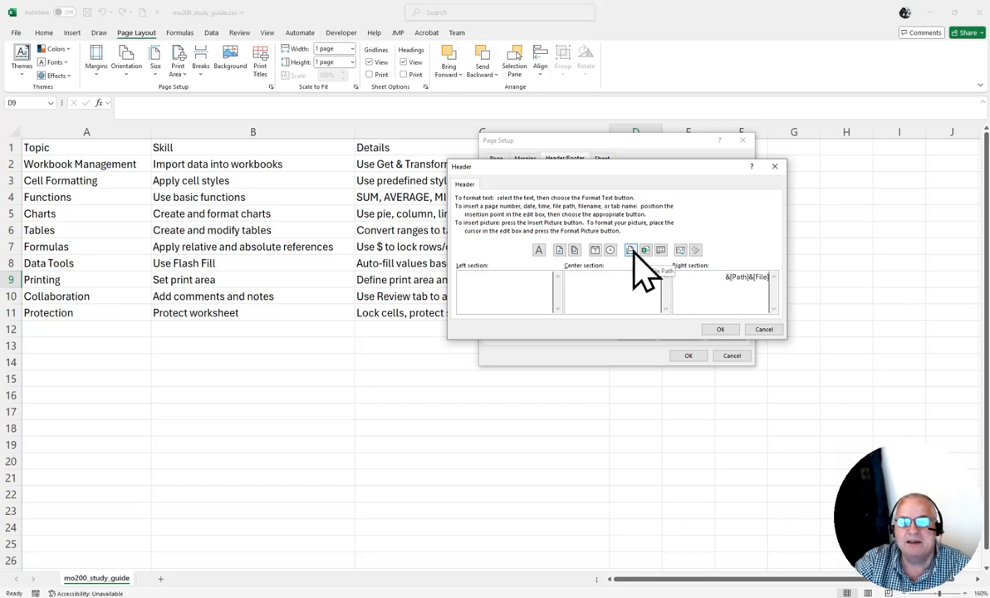
click(647, 250)
click(632, 288)
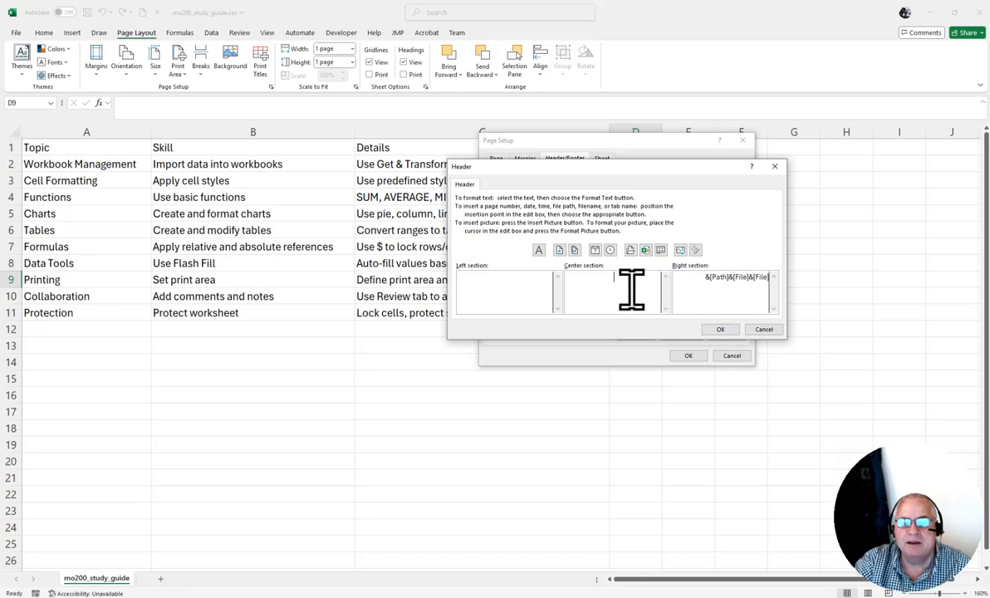
click(720, 329)
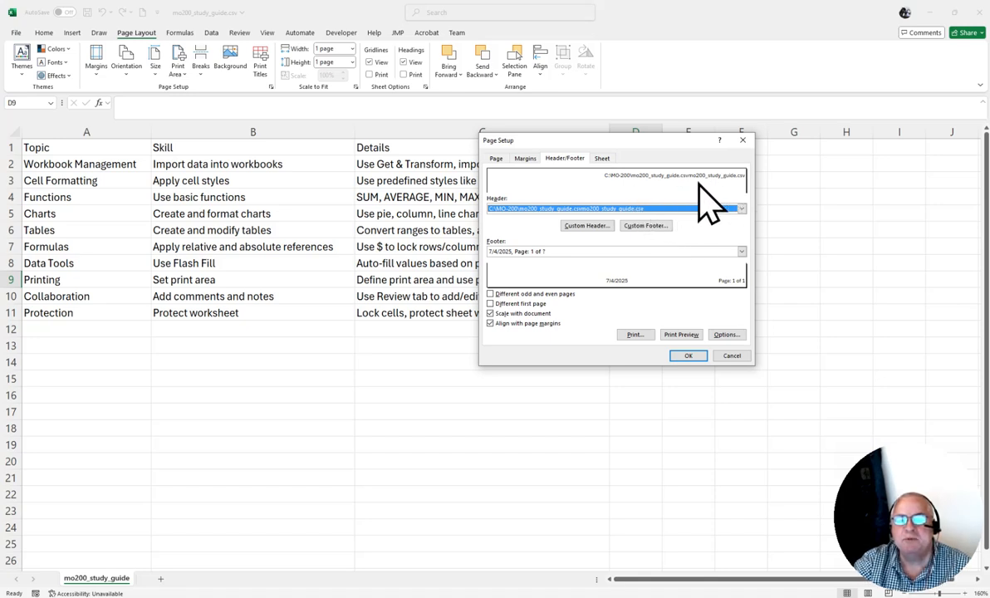
Insert a "/" between the file path and file name codes in the custom header's right section.
click(589, 228)
click(747, 280)
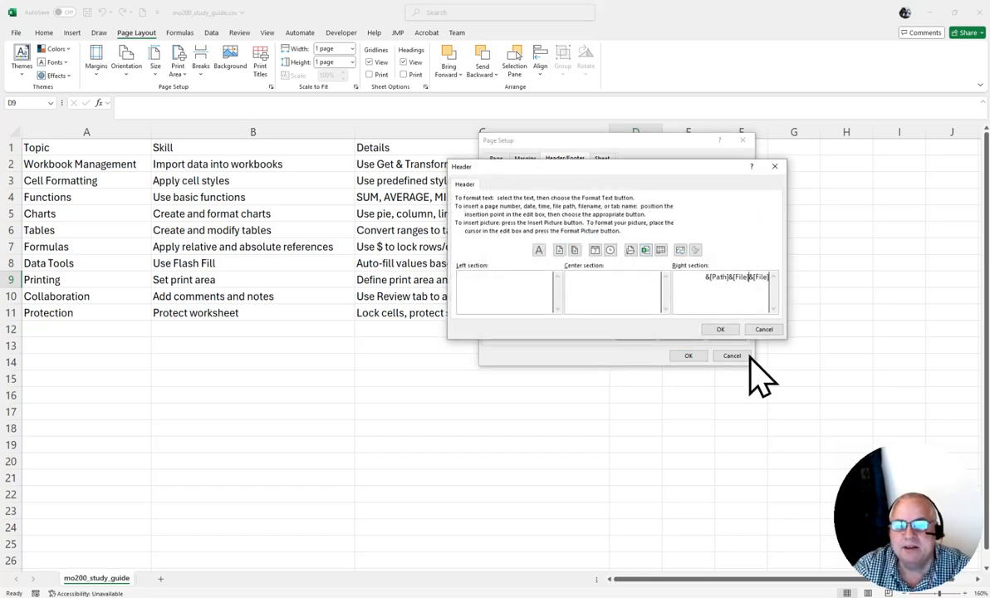
text(/)
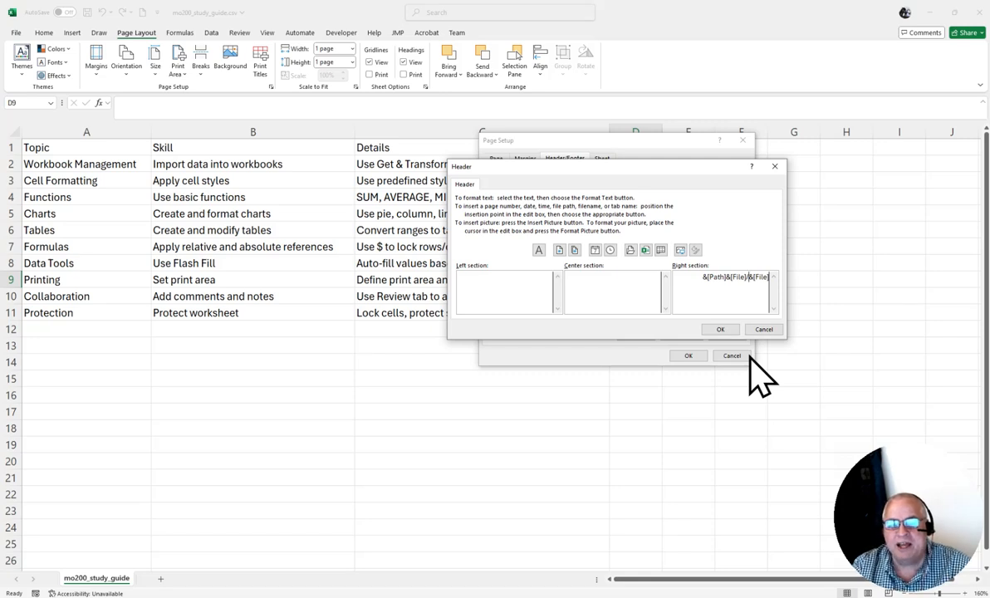
click(721, 329)
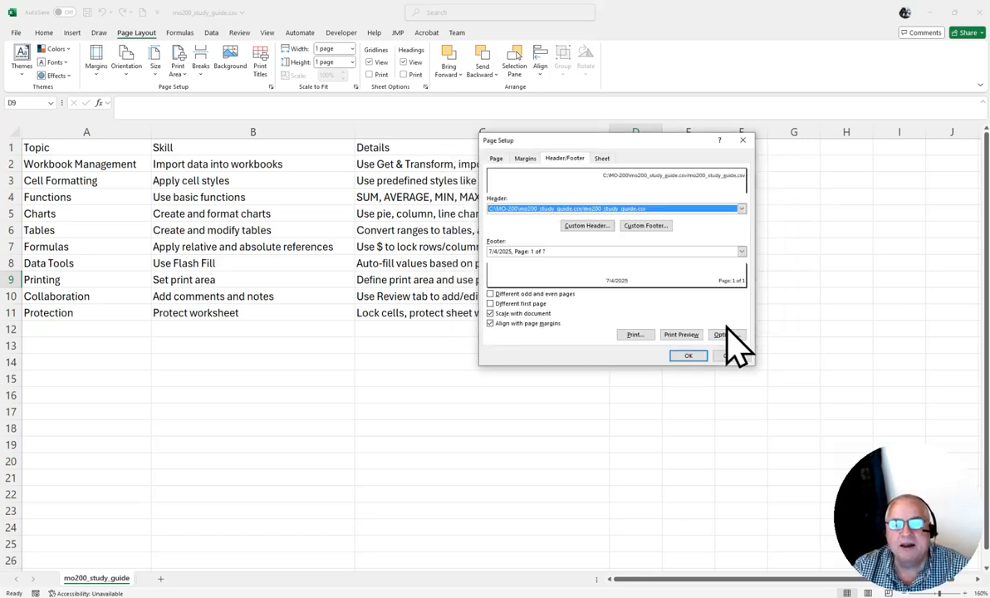
Replace the "/" before the last file name code in the custom header with "\" and apply the page setup.
click(588, 226)
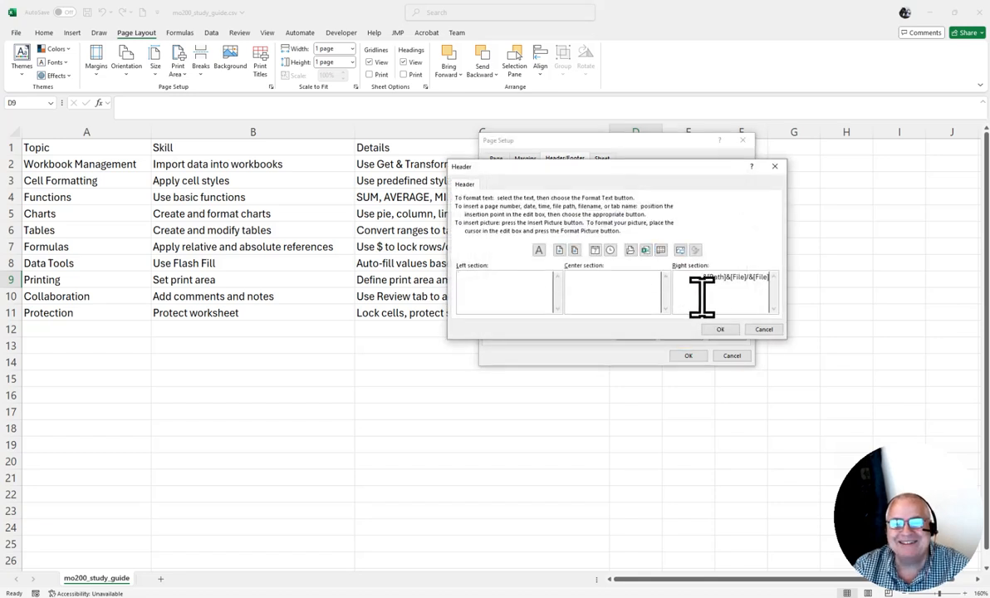
click(745, 278)
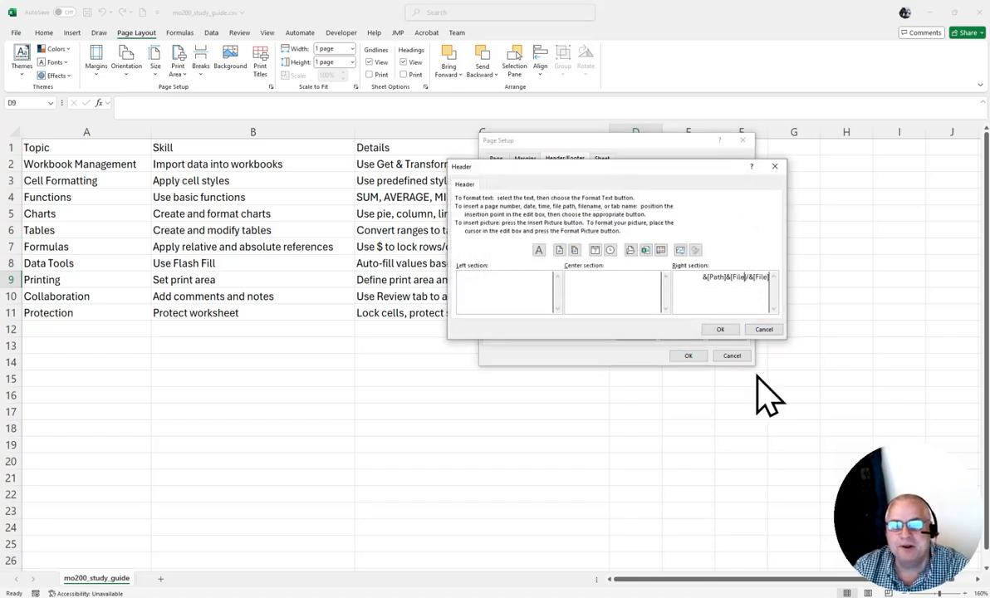
key(Right)
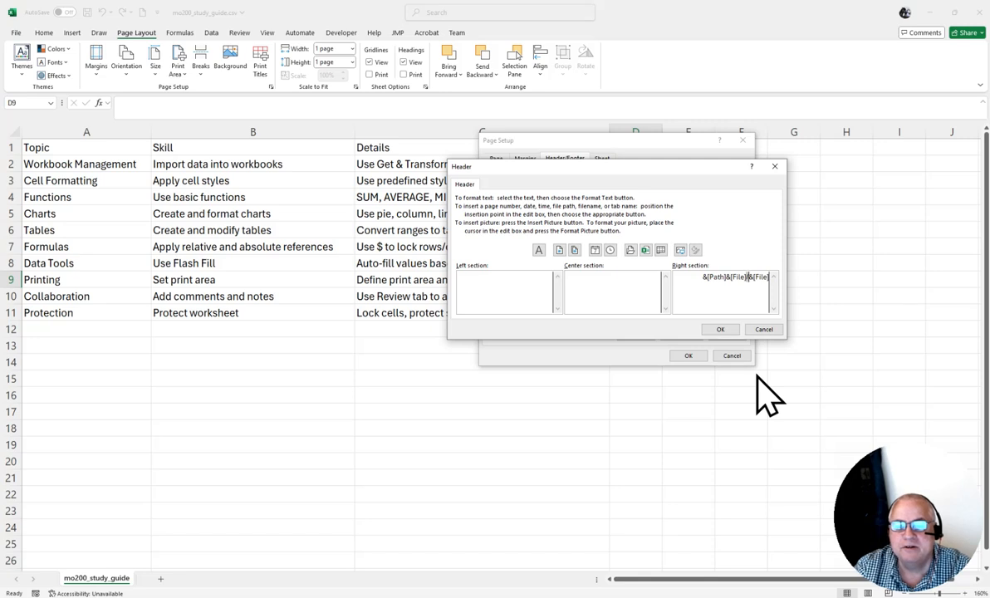
key(BackSpace)
text(\)
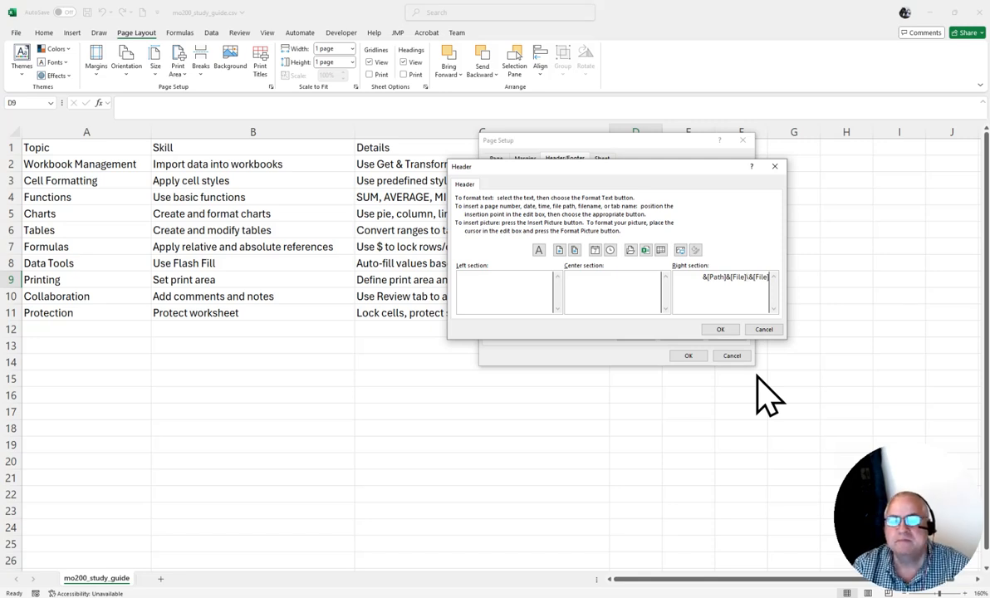
click(719, 330)
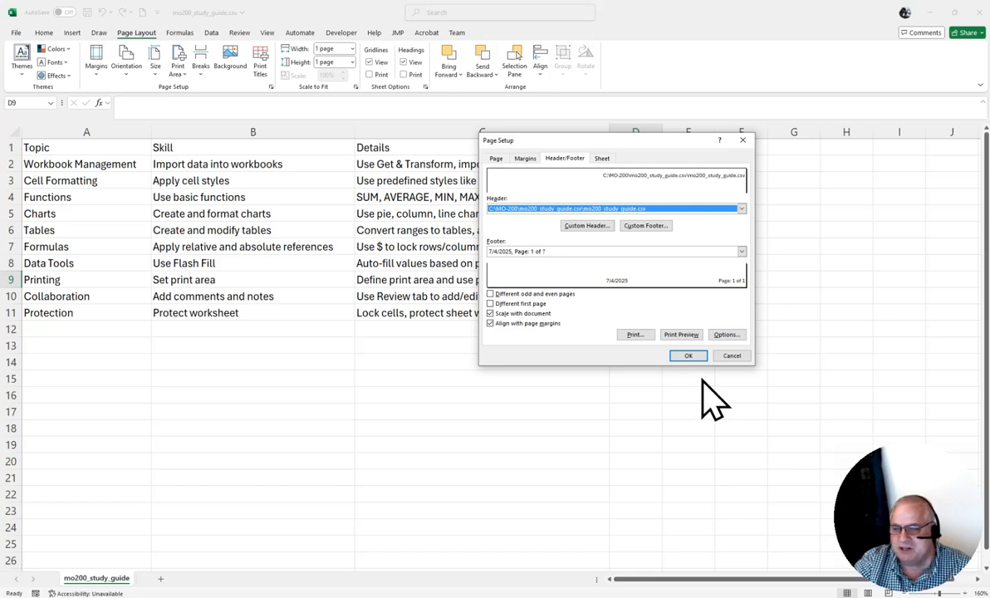
click(686, 355)
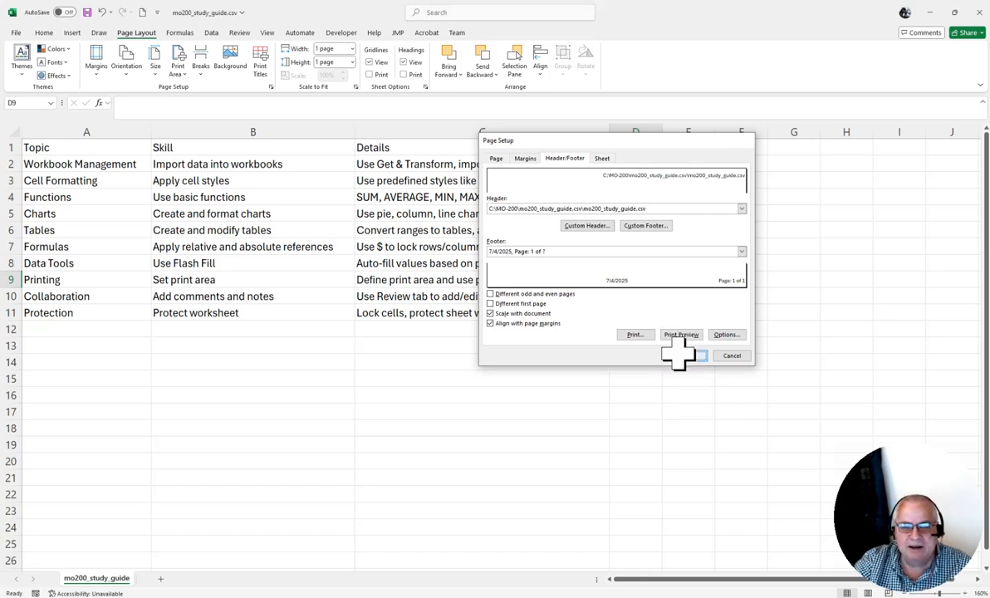